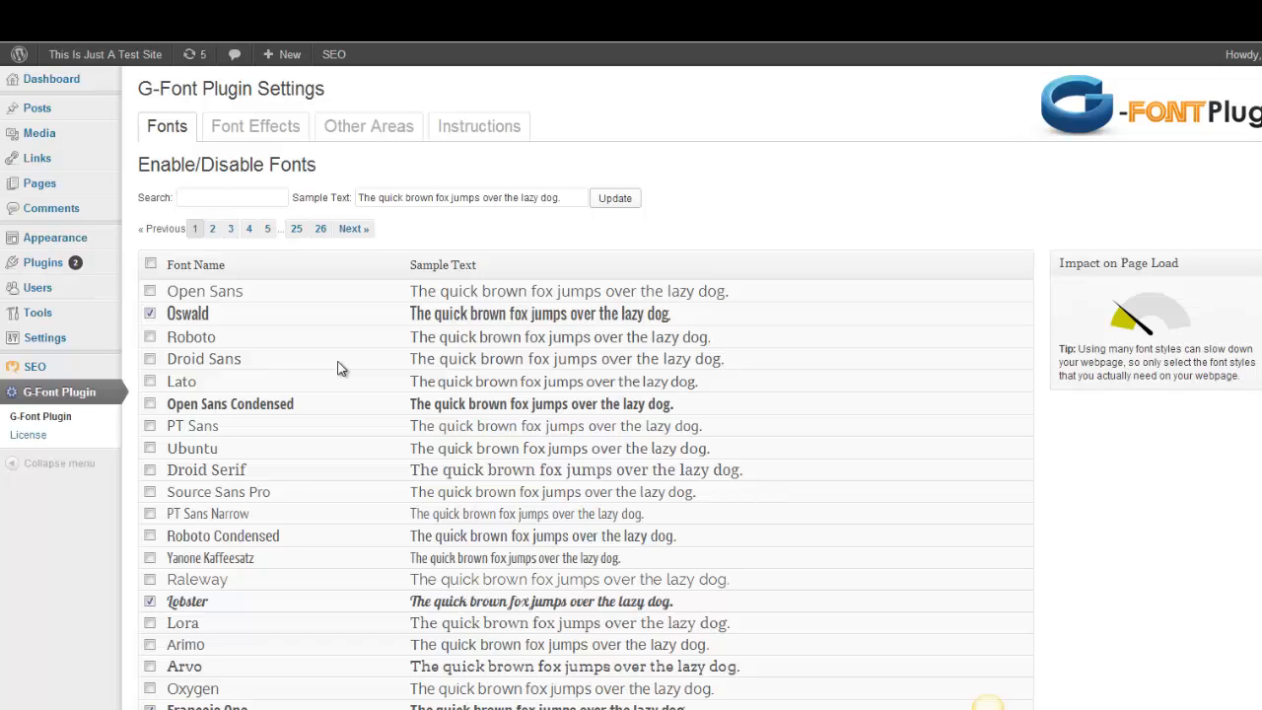
Step: Enable the Stalinist One font on page 25 of the font list
left_click(296, 228)
scroll(292, 419, "down", 5)
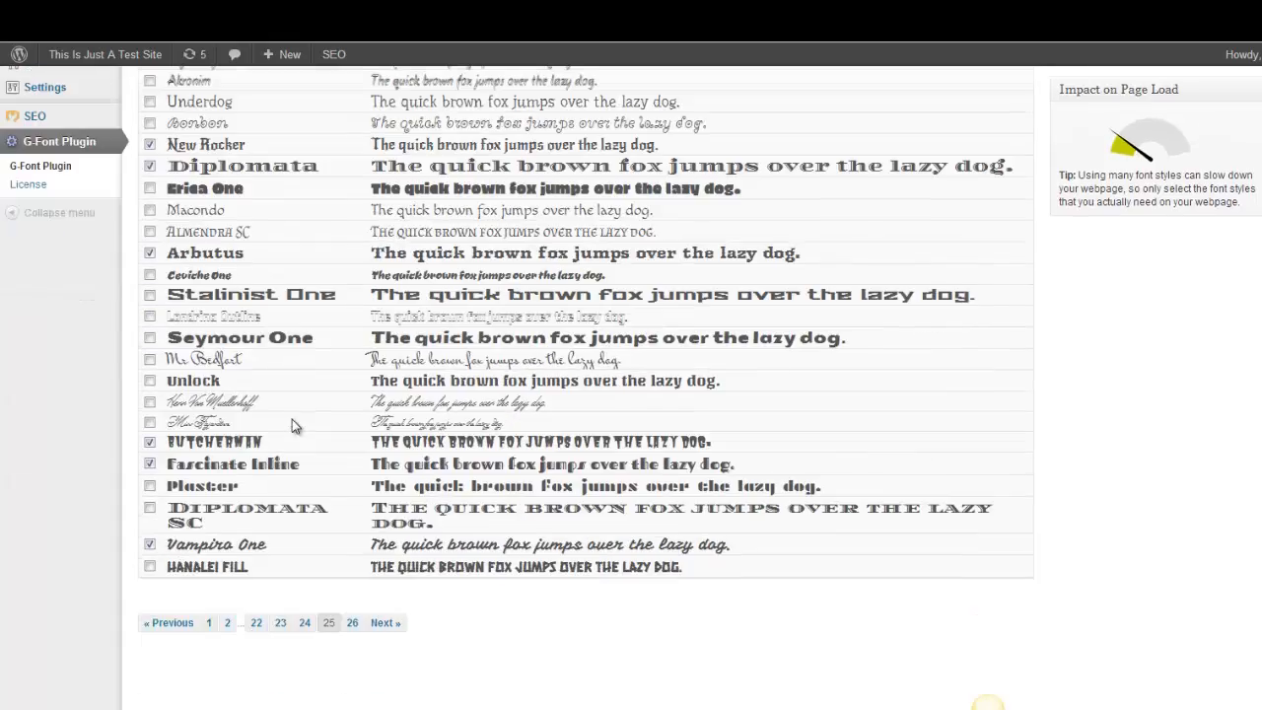
scroll(292, 419, "up", 5)
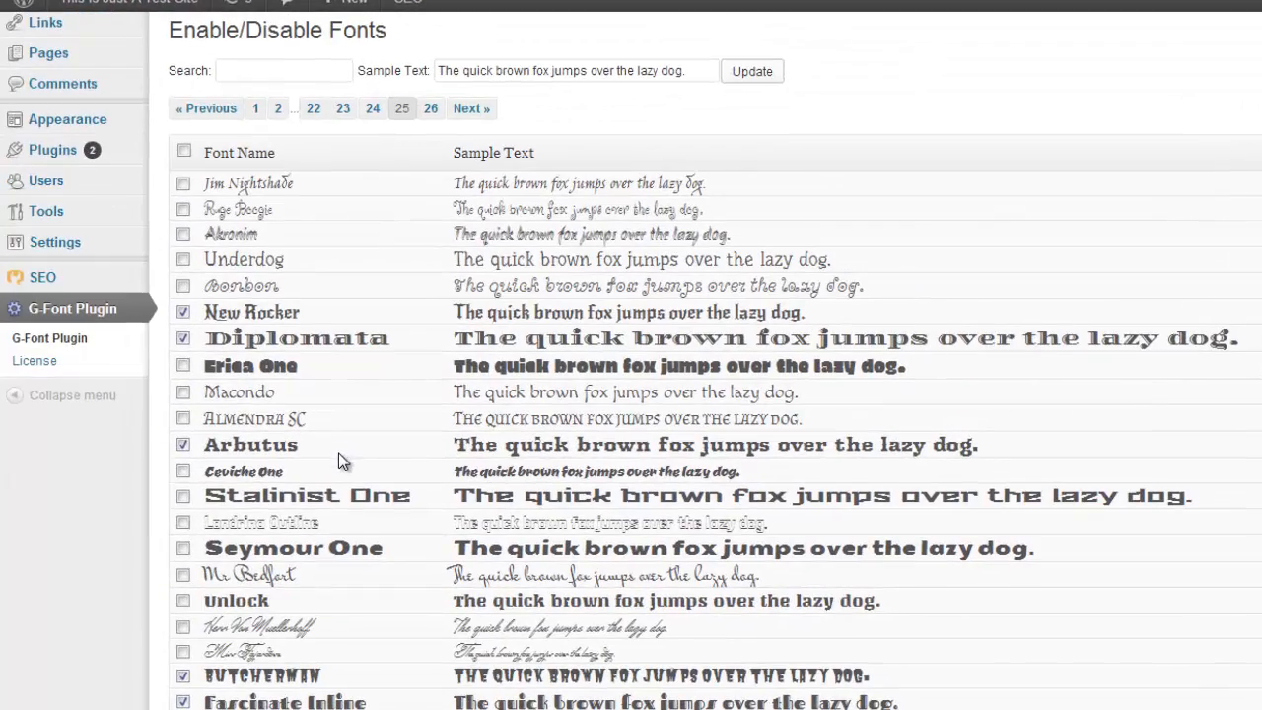
left_click(183, 496)
Step: Search the font list for "monoton" and enable the Monoton font
scroll(297, 493, "up", 1)
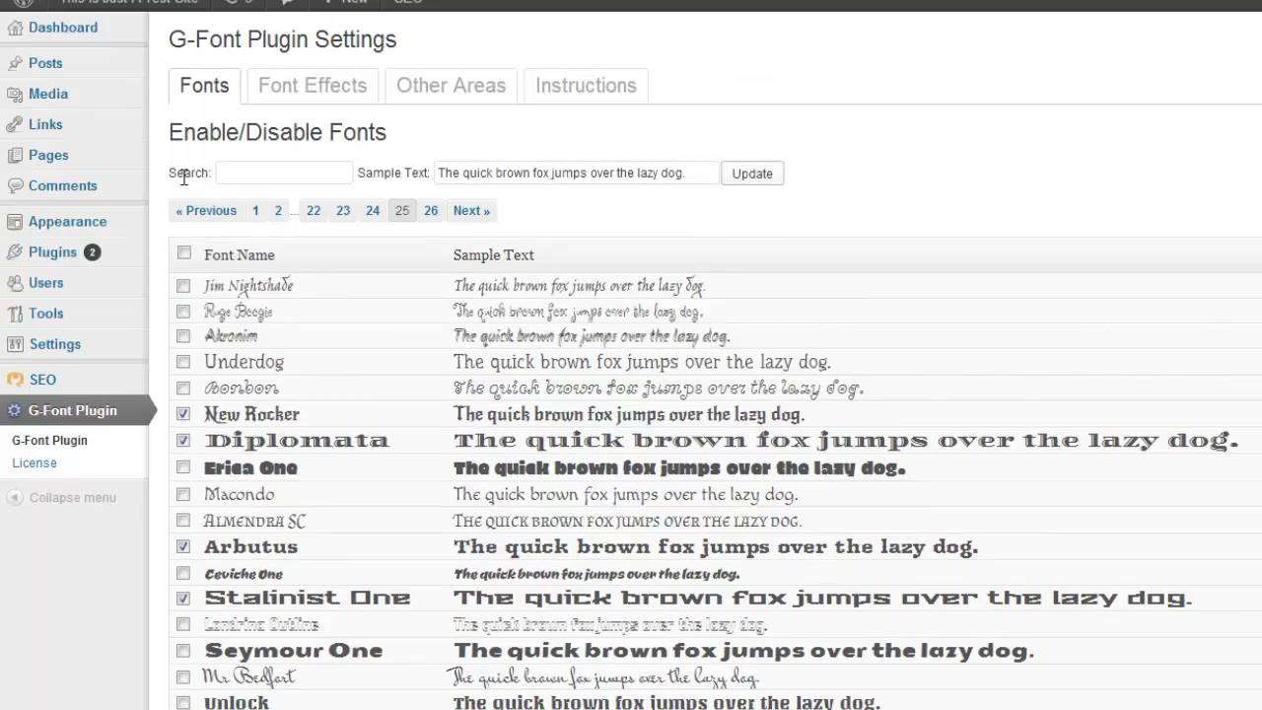
right_click(255, 173)
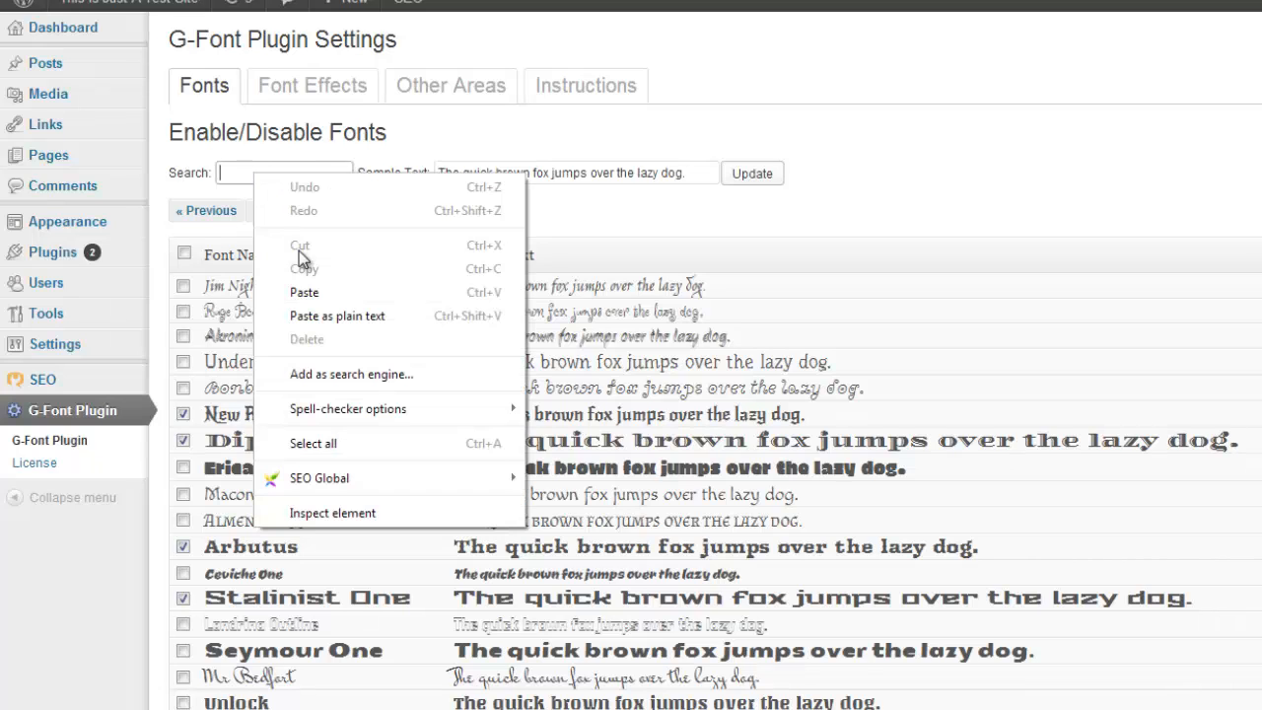
left_click(314, 286)
left_click(759, 174)
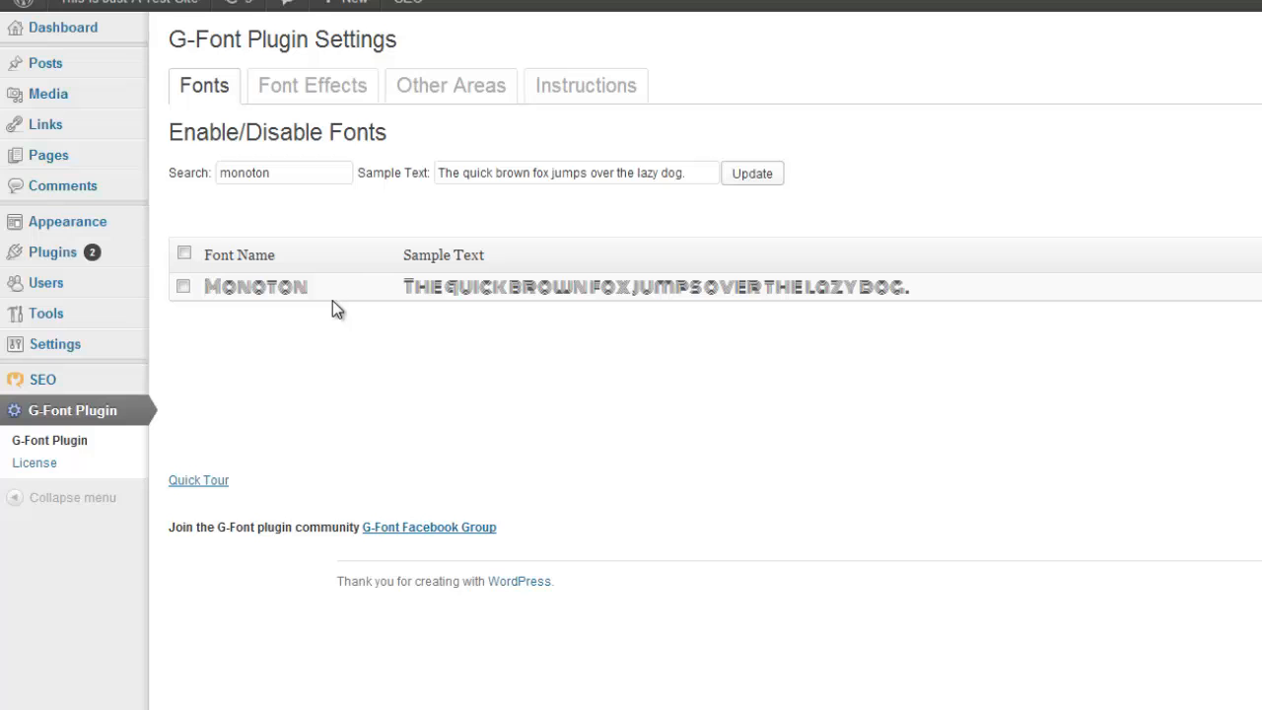
left_click(175, 285)
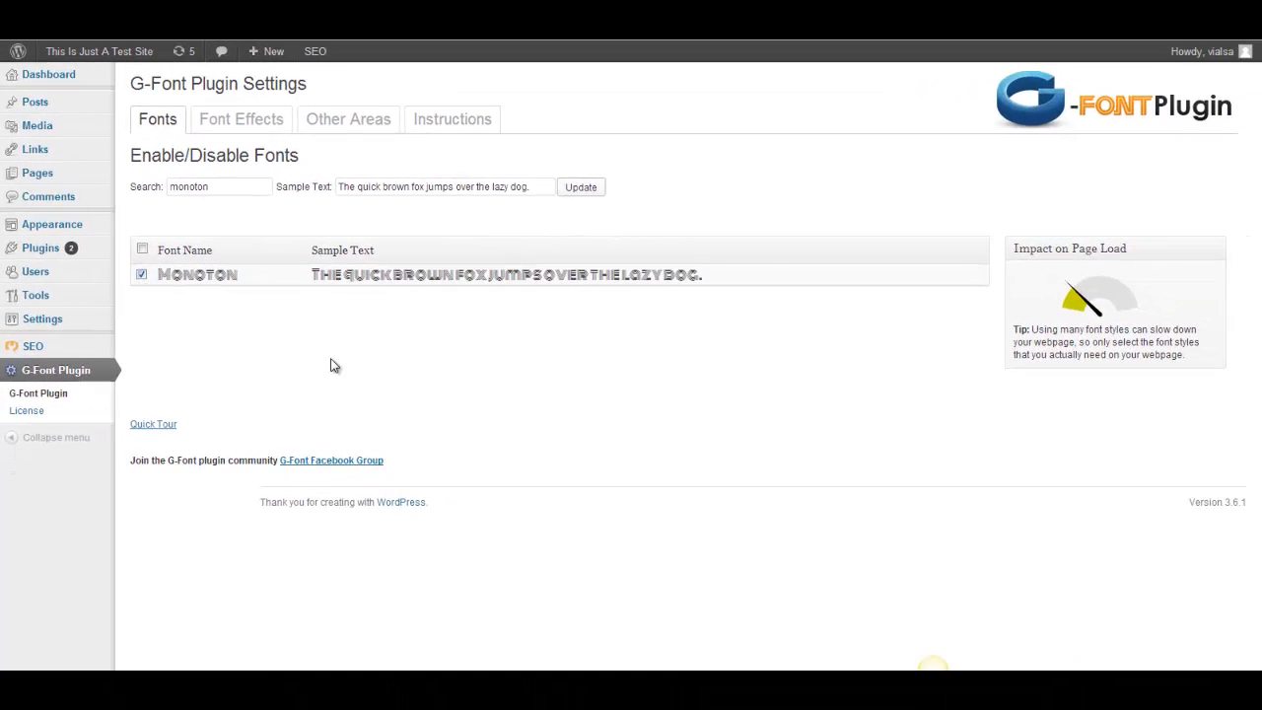
Step: Clear the font search, update the list and display page 25 of all fonts
left_click_drag(222, 193, 127, 197)
key("BackSpace")
left_click(580, 188)
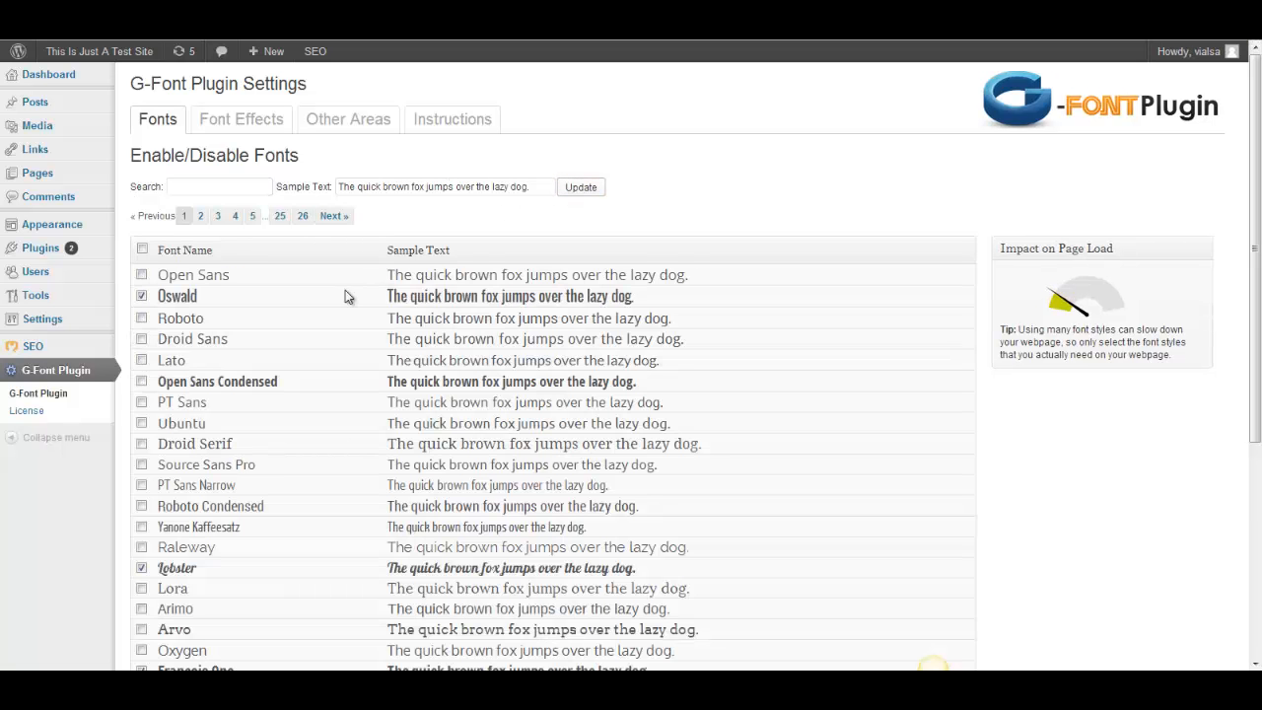
left_click(280, 216)
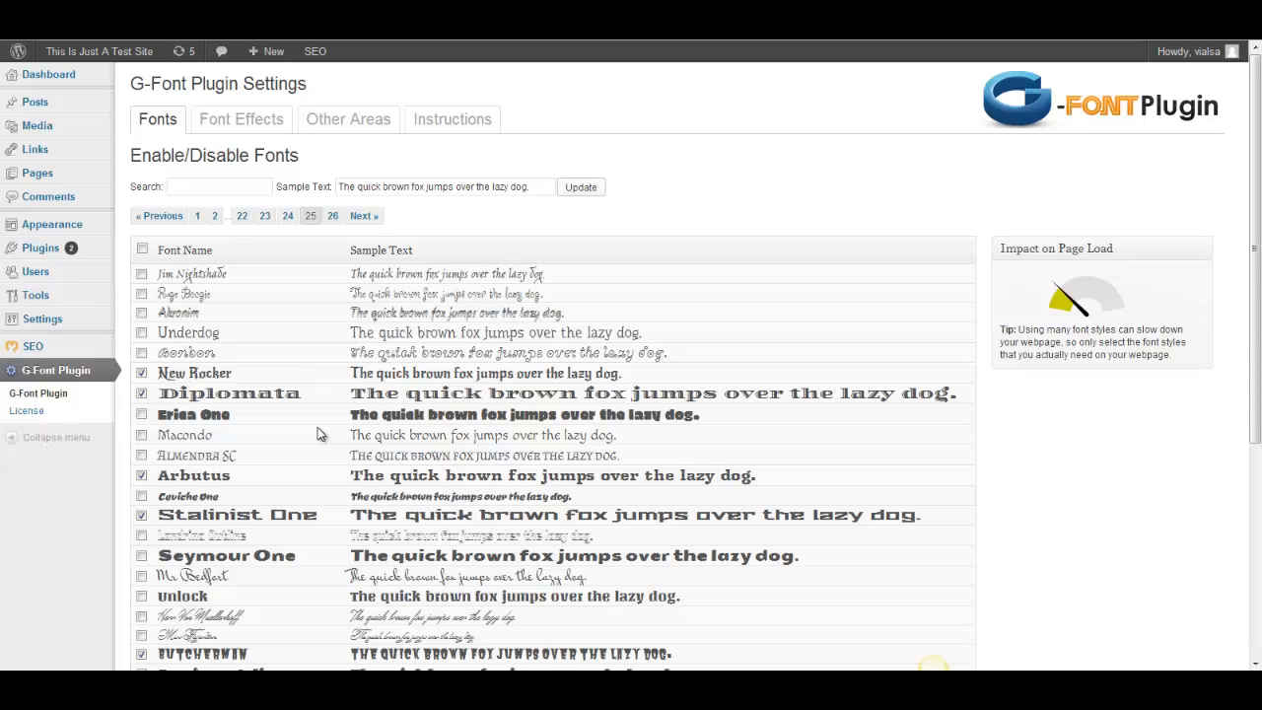
Step: Look through the available font effects and enable the Static effect
left_click(280, 130)
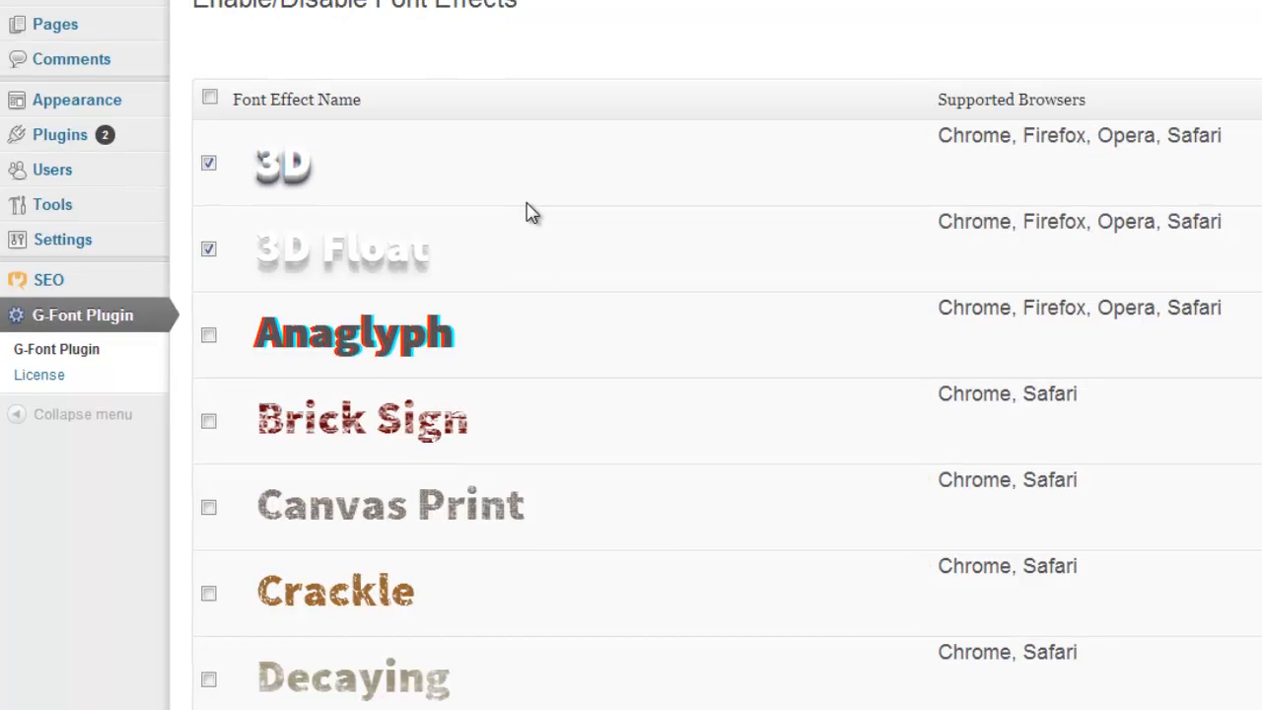
scroll(533, 214, "down", 2)
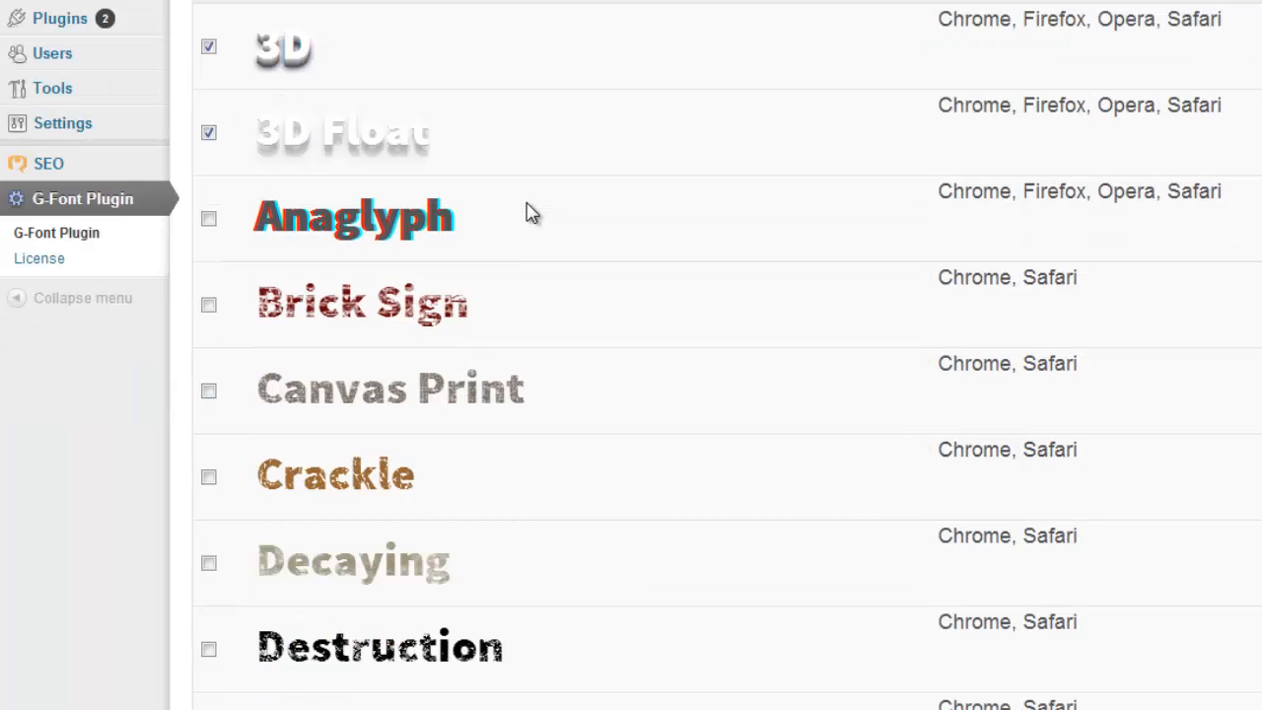
scroll(530, 209, "down", 6)
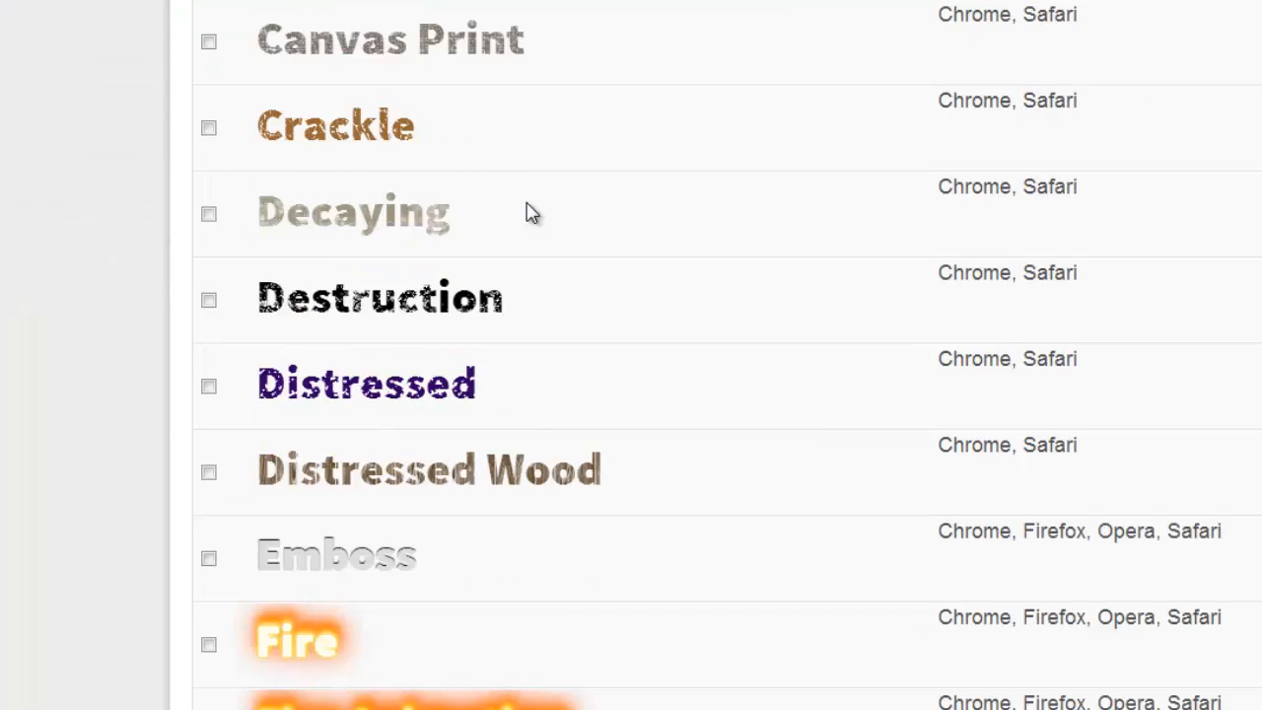
scroll(483, 173, "up", 8)
scroll(482, 282, "down", 8)
scroll(473, 296, "down", 6)
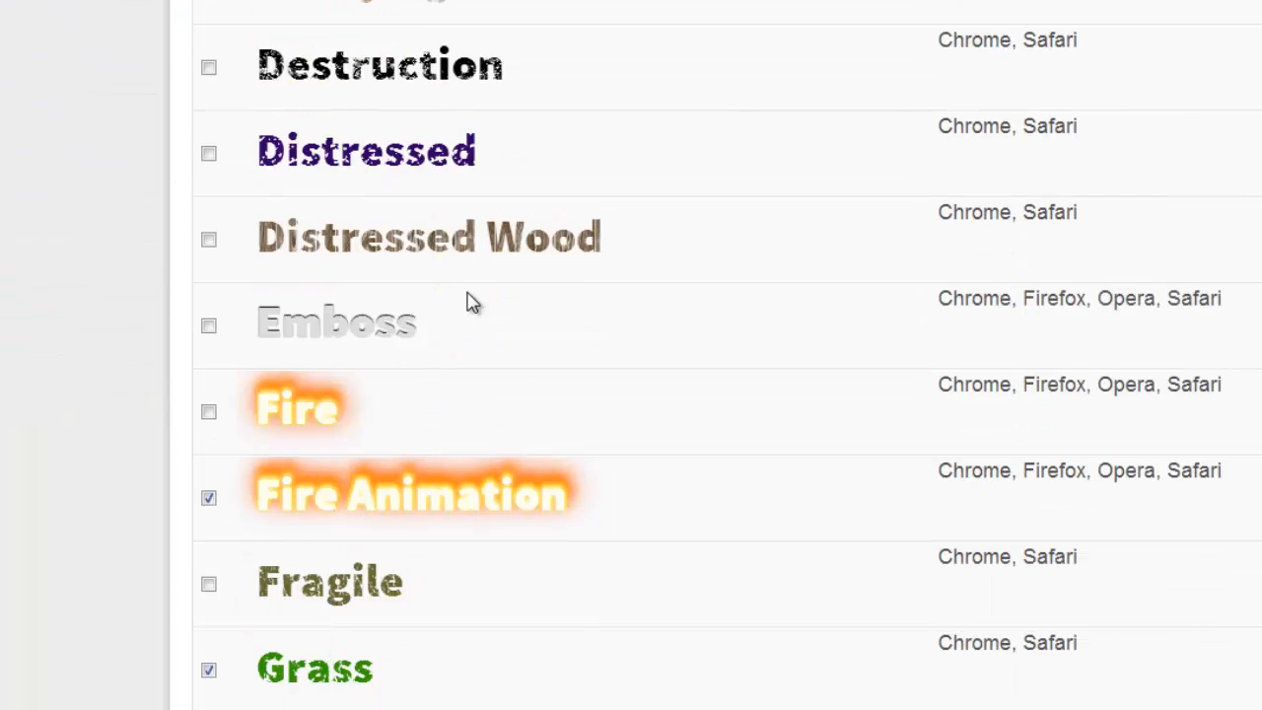
scroll(480, 429, "down", 4)
scroll(480, 431, "down", 2)
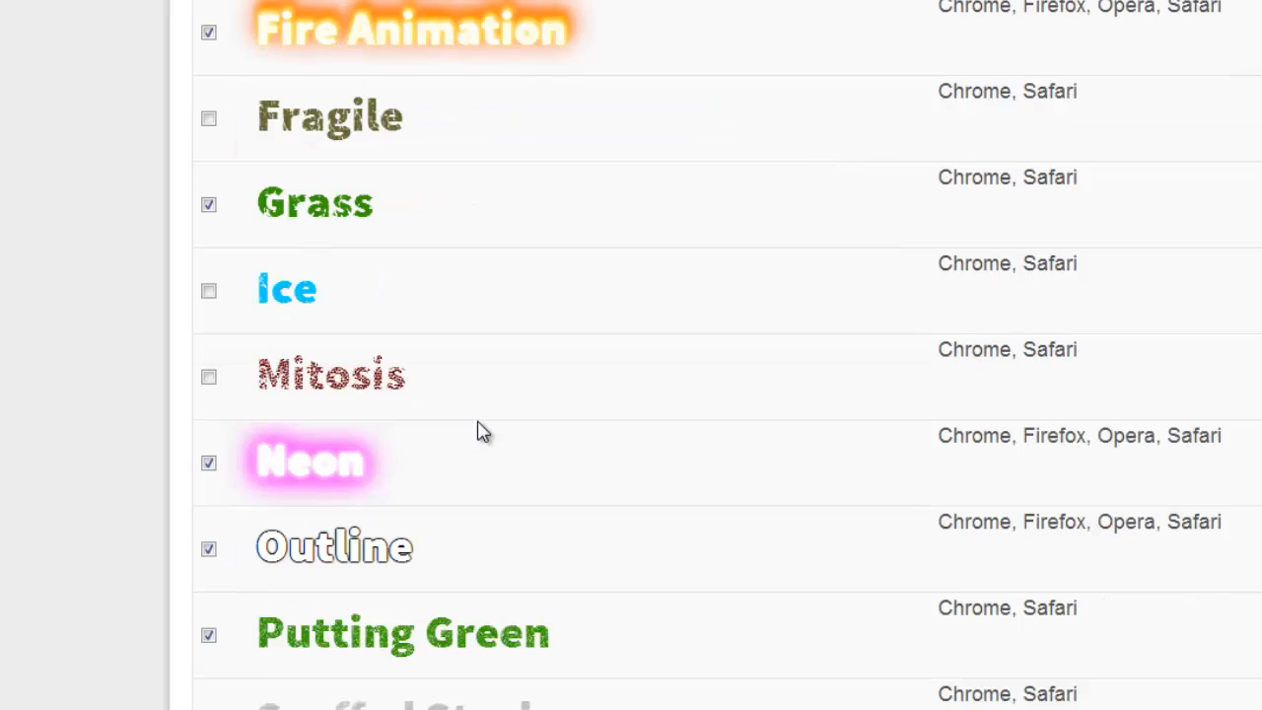
scroll(451, 456, "down", 6)
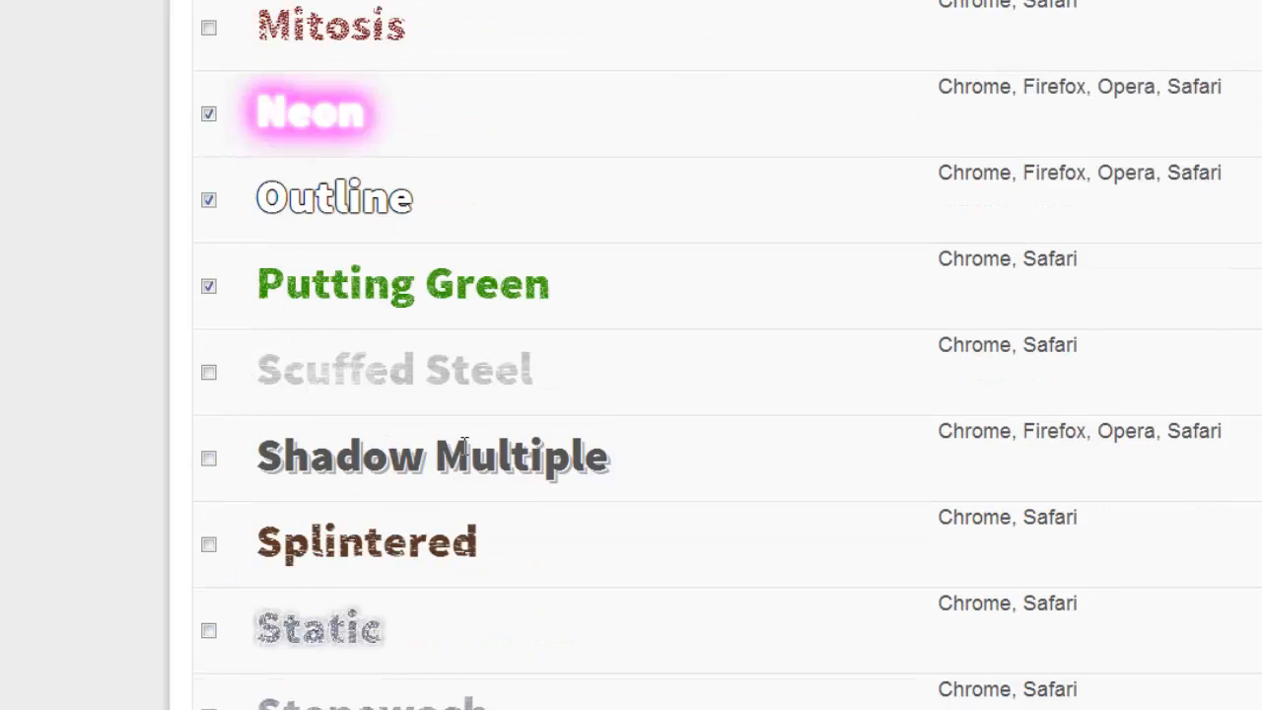
scroll(463, 444, "down", 5)
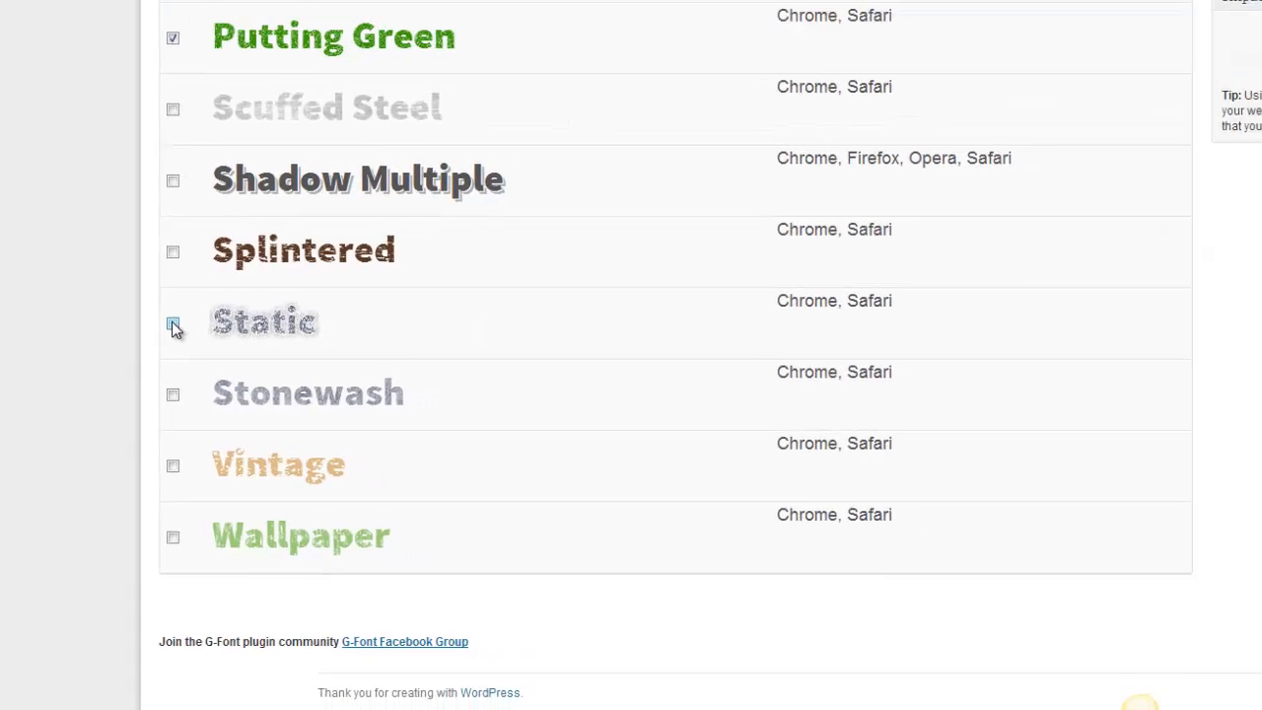
left_click(208, 288)
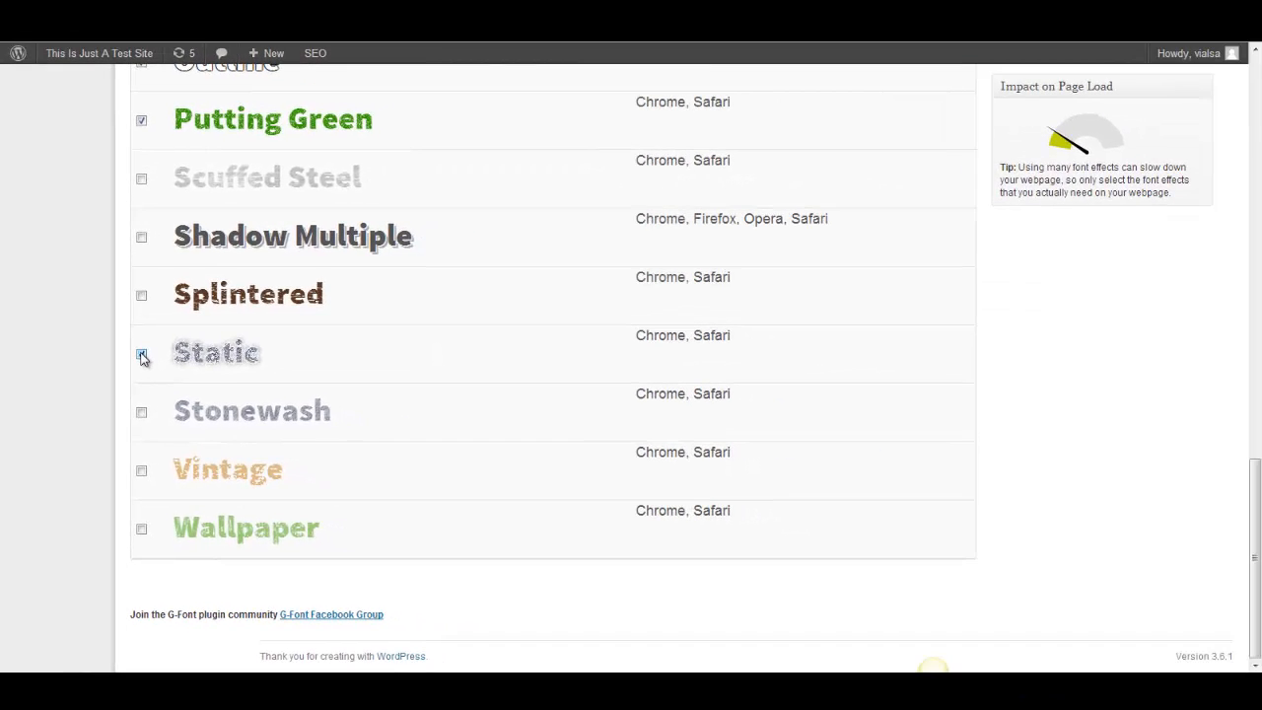
Step: In the settings for other site areas, set the page titles to the Luckiest Guy font at 32px
scroll(142, 356, "up", 20)
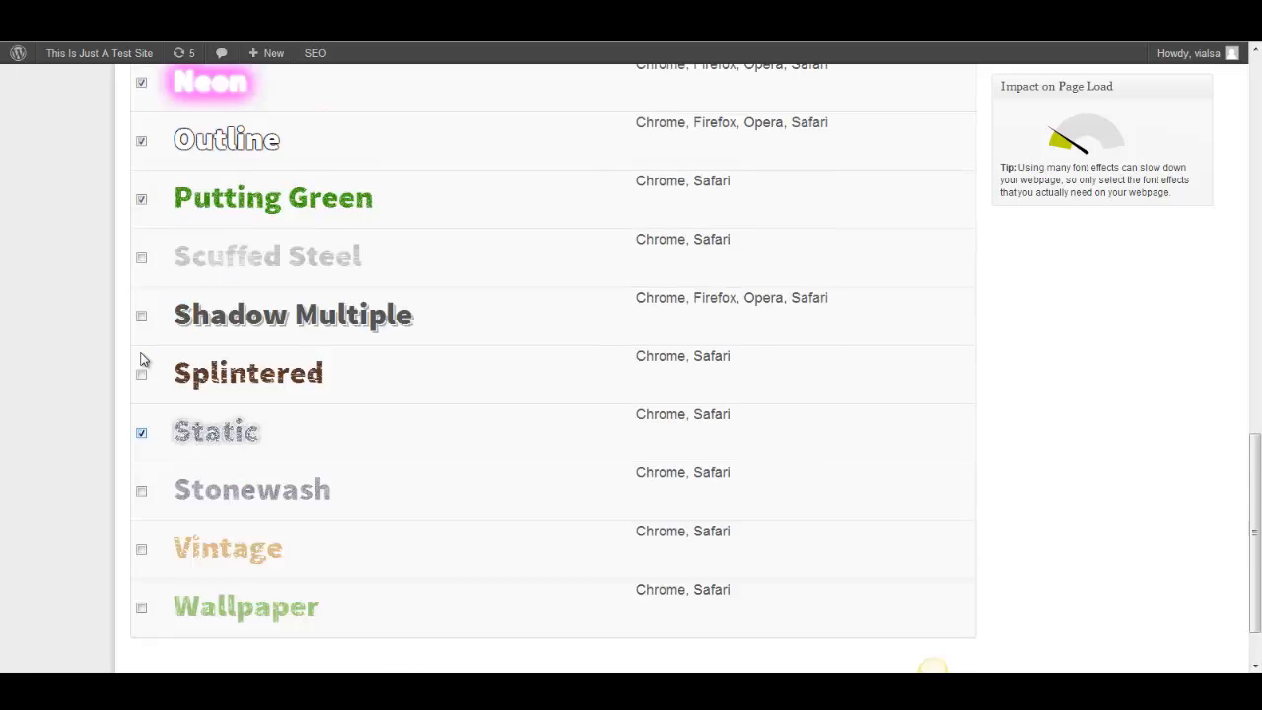
left_click(338, 127)
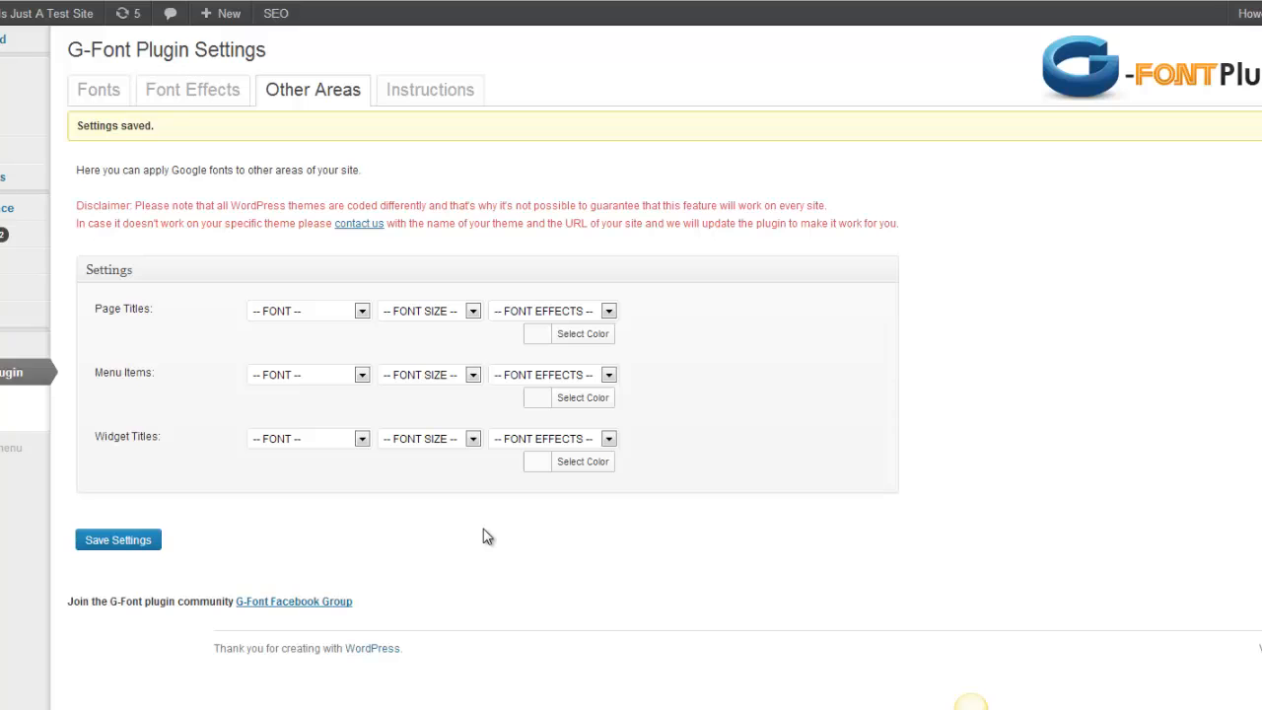
left_click(362, 314)
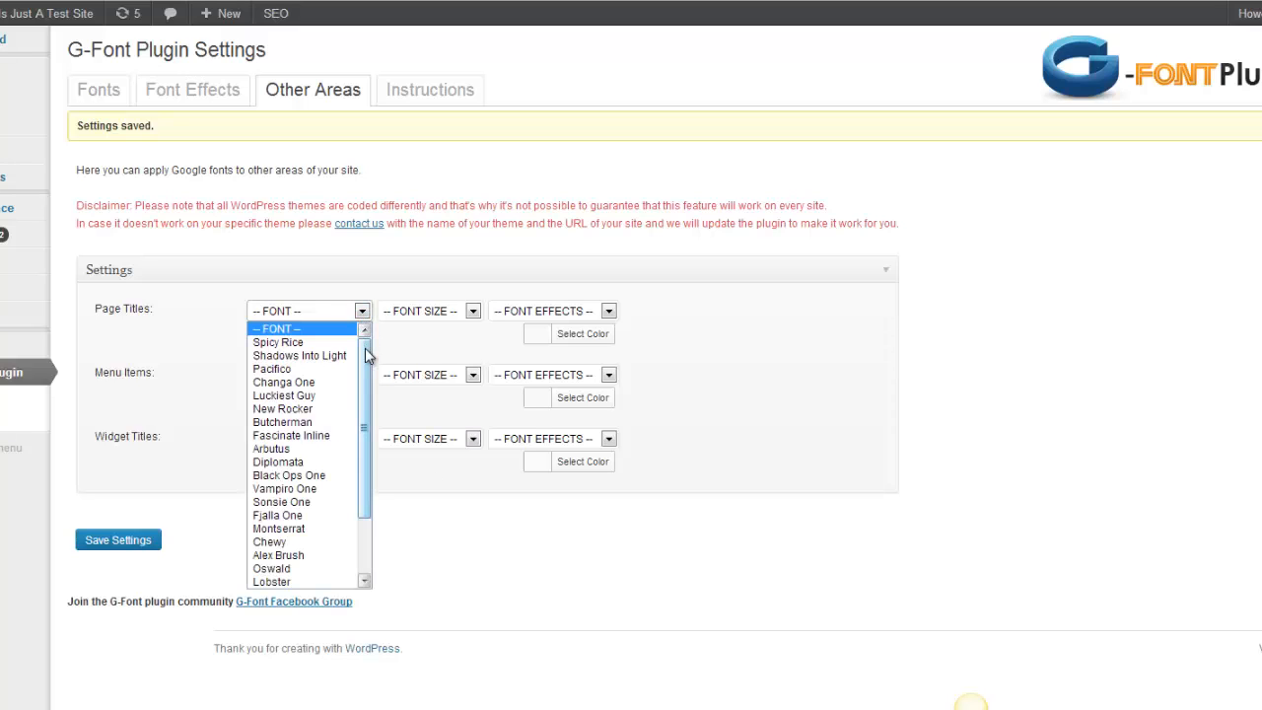
left_click(325, 396)
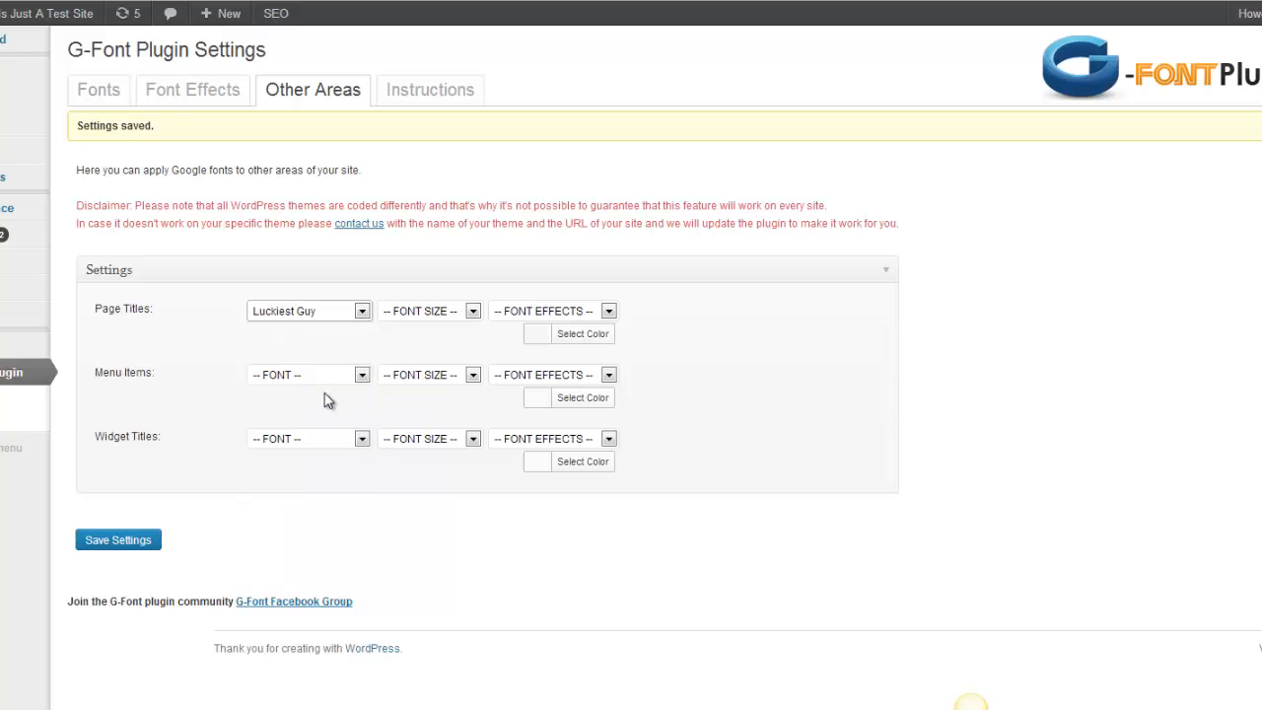
left_click(362, 312)
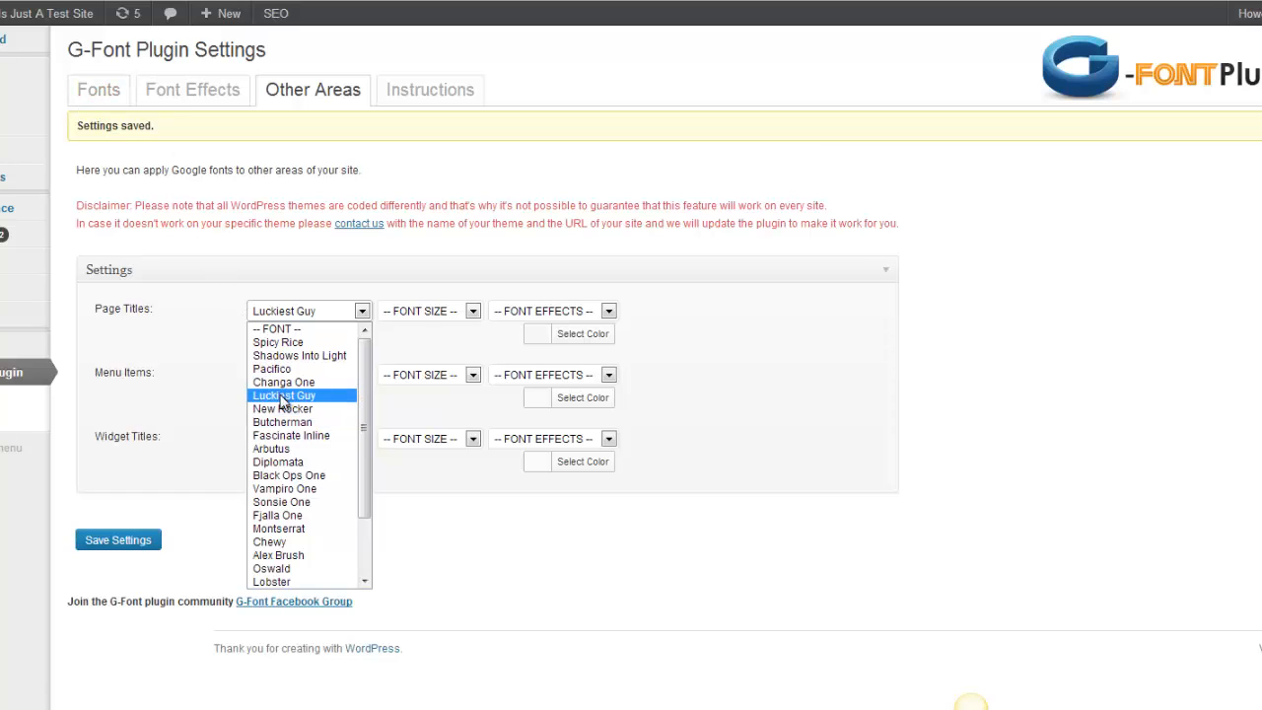
left_click(284, 396)
left_click(474, 310)
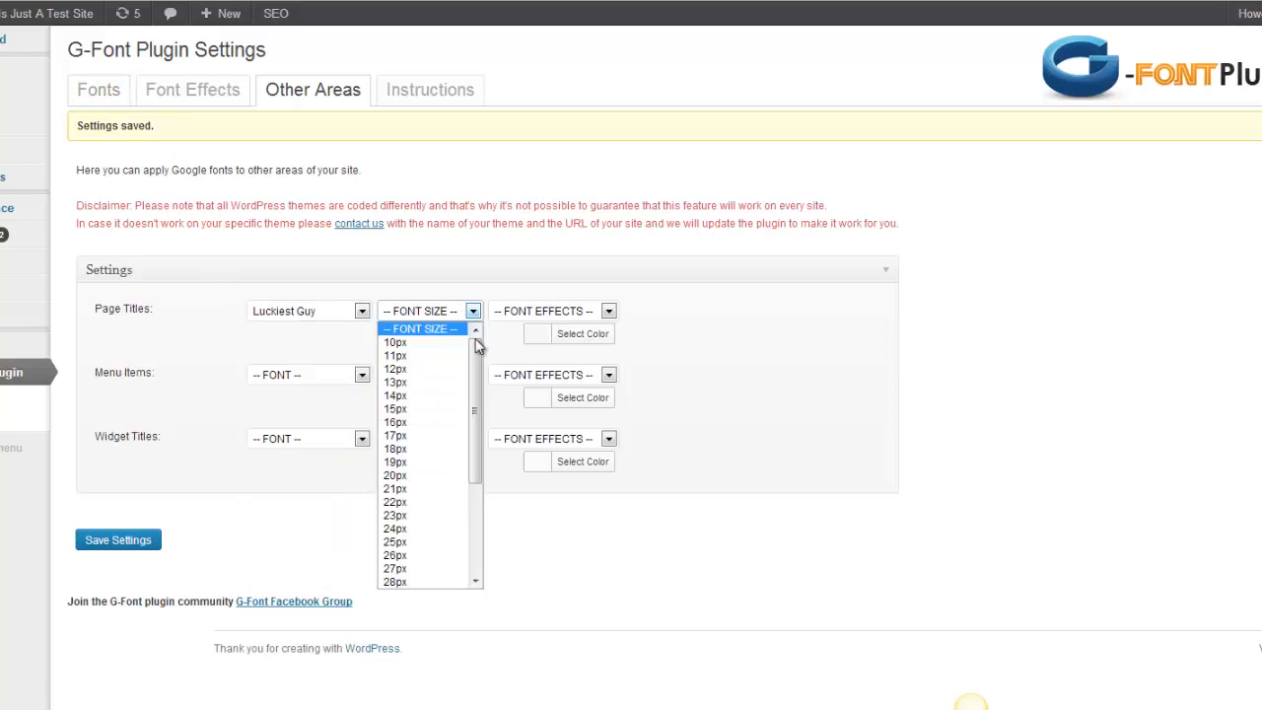
left_click_drag(478, 456, 477, 504)
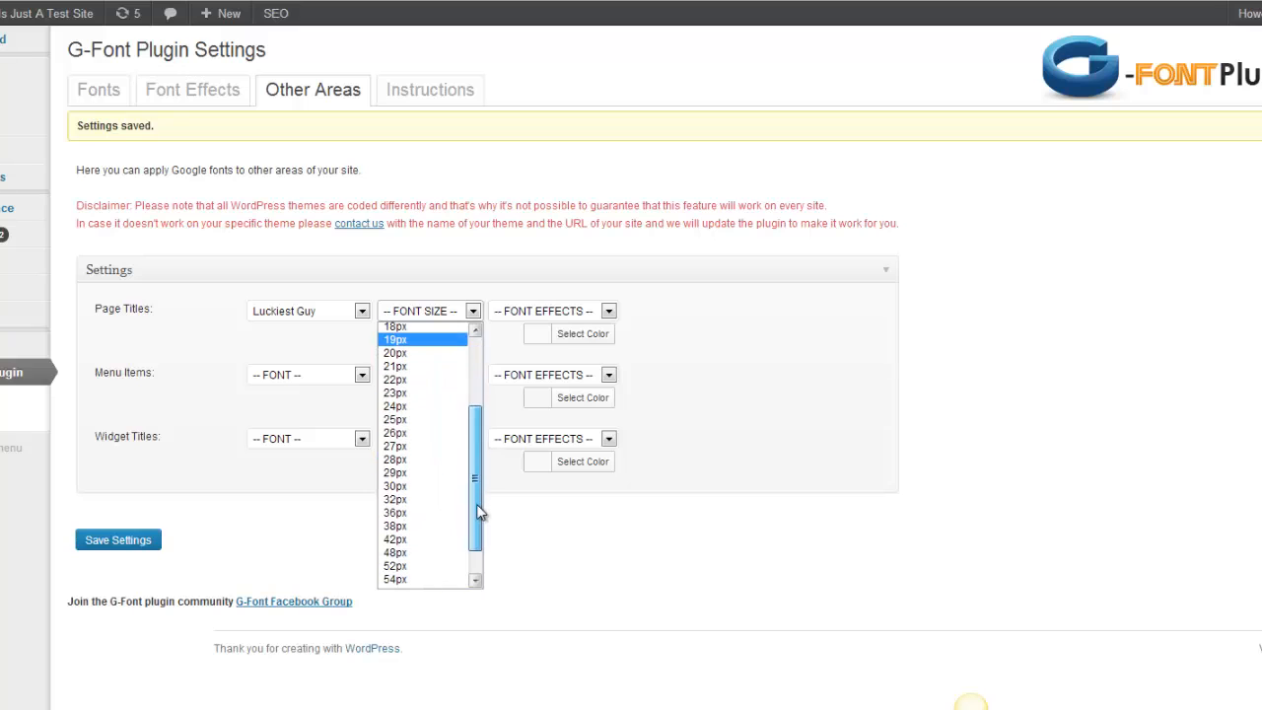
left_click(421, 501)
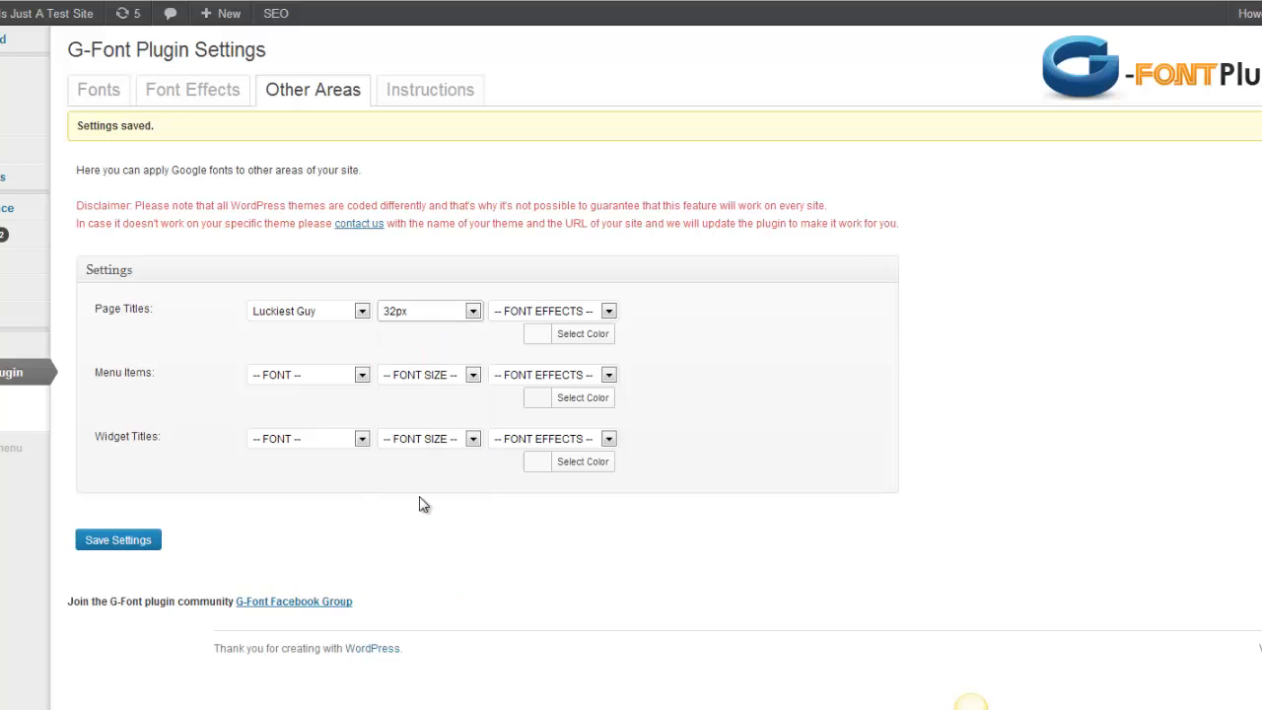
Step: Apply the 3D font effect to the page titles and set their color to black
left_click(608, 310)
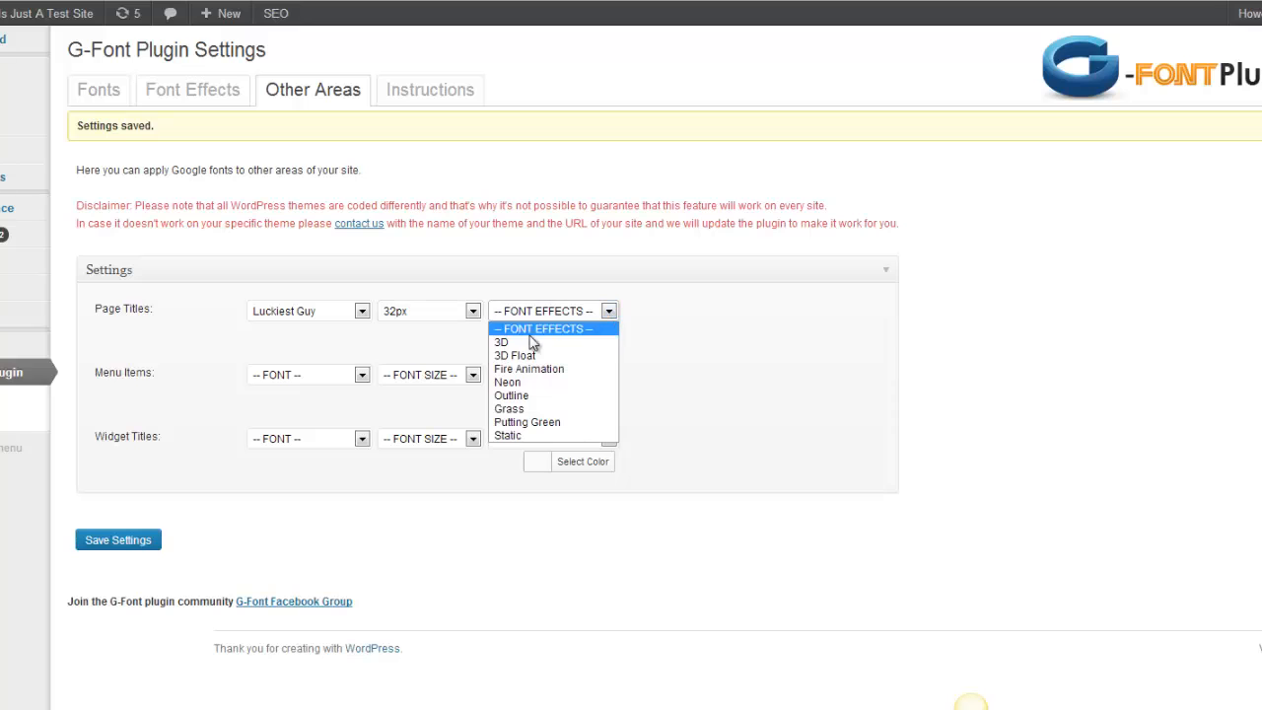
left_click(520, 343)
left_click(570, 337)
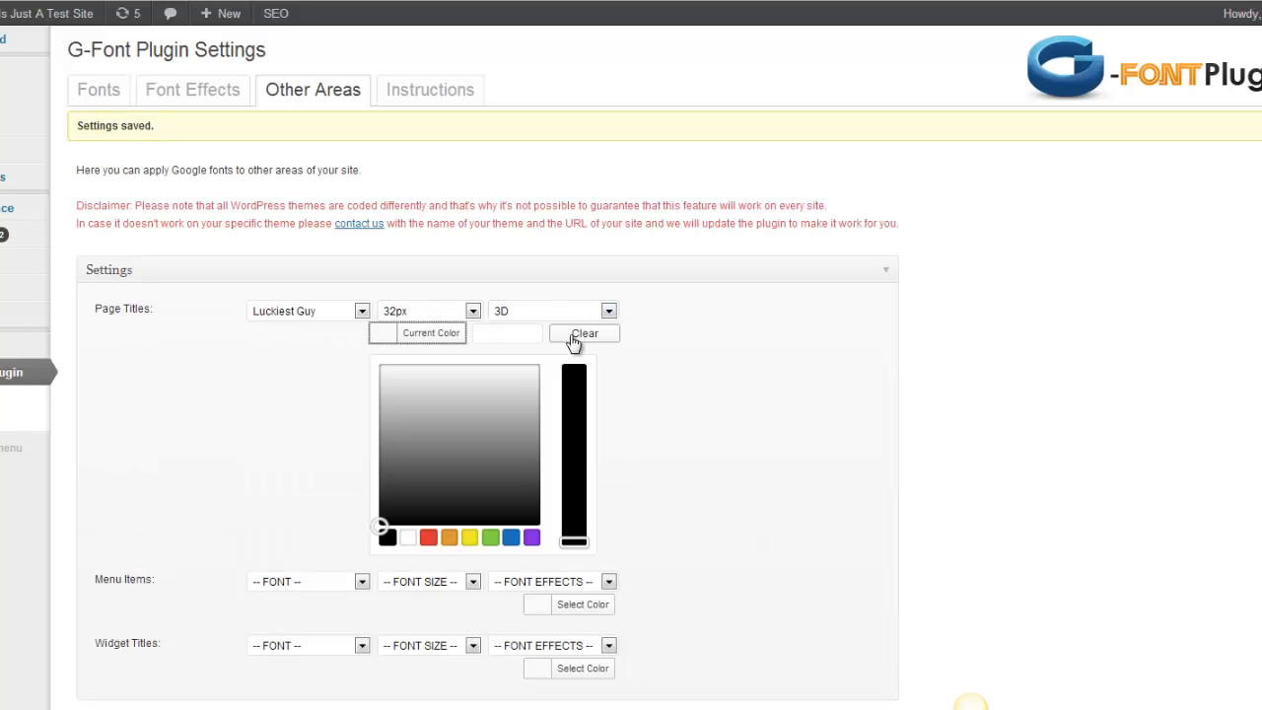
left_click(388, 539)
left_click(296, 492)
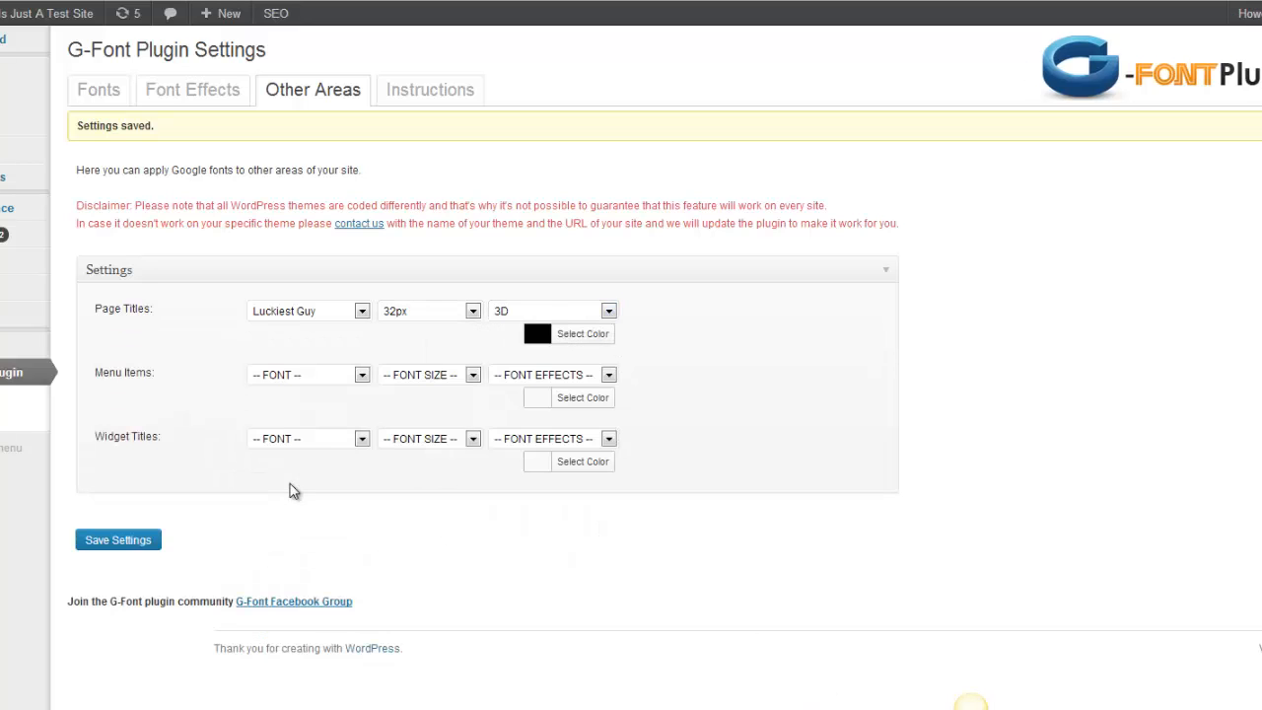
Step: Set the menu items to the Lobster font at 22px
left_click(362, 375)
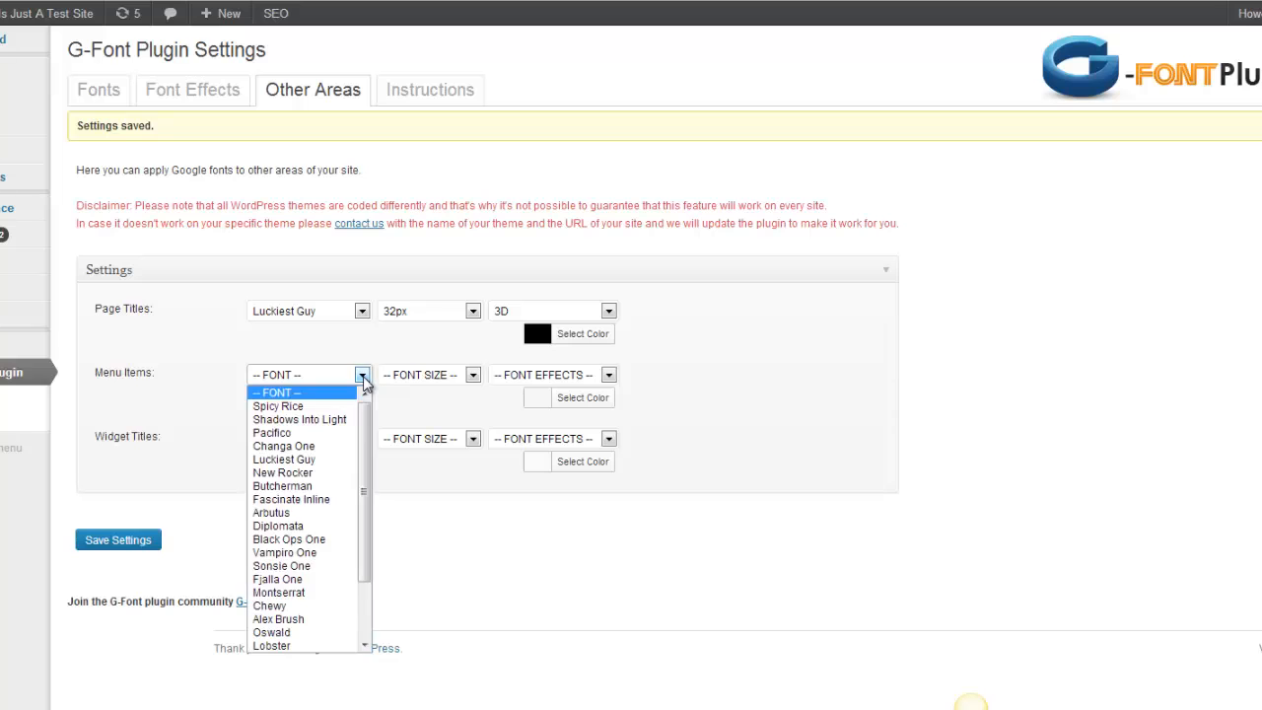
left_click(306, 650)
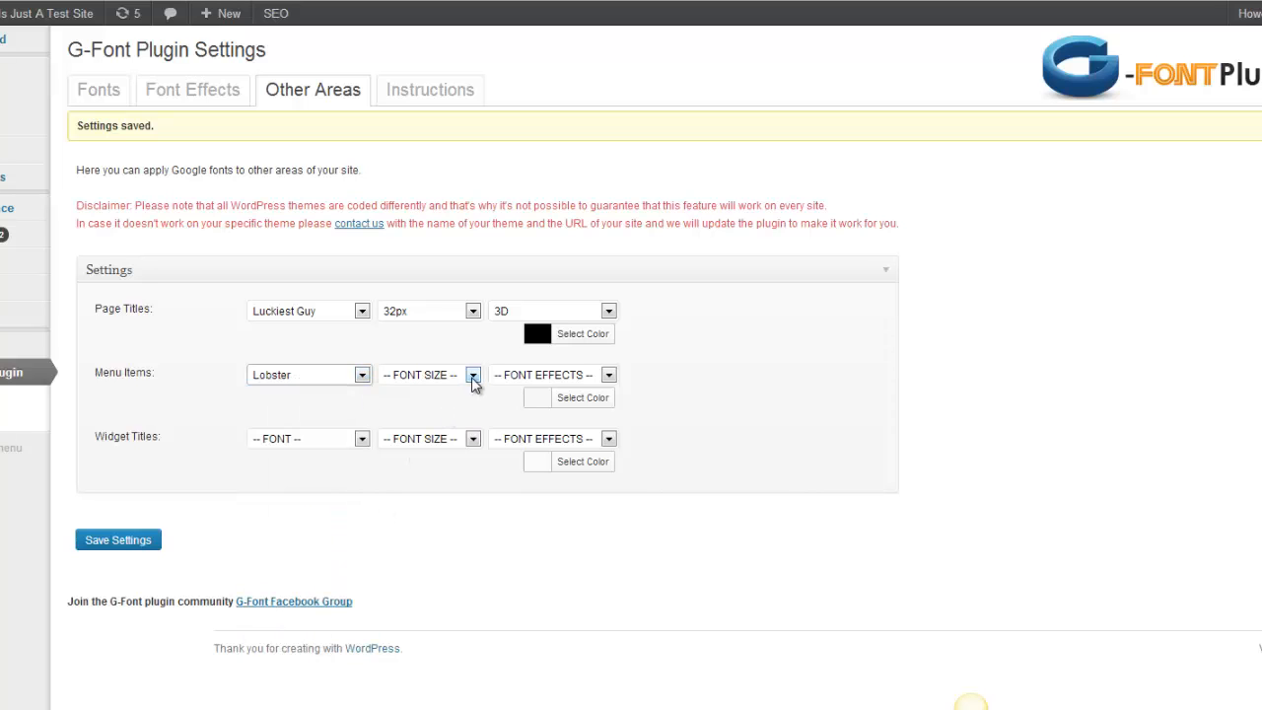
left_click(473, 380)
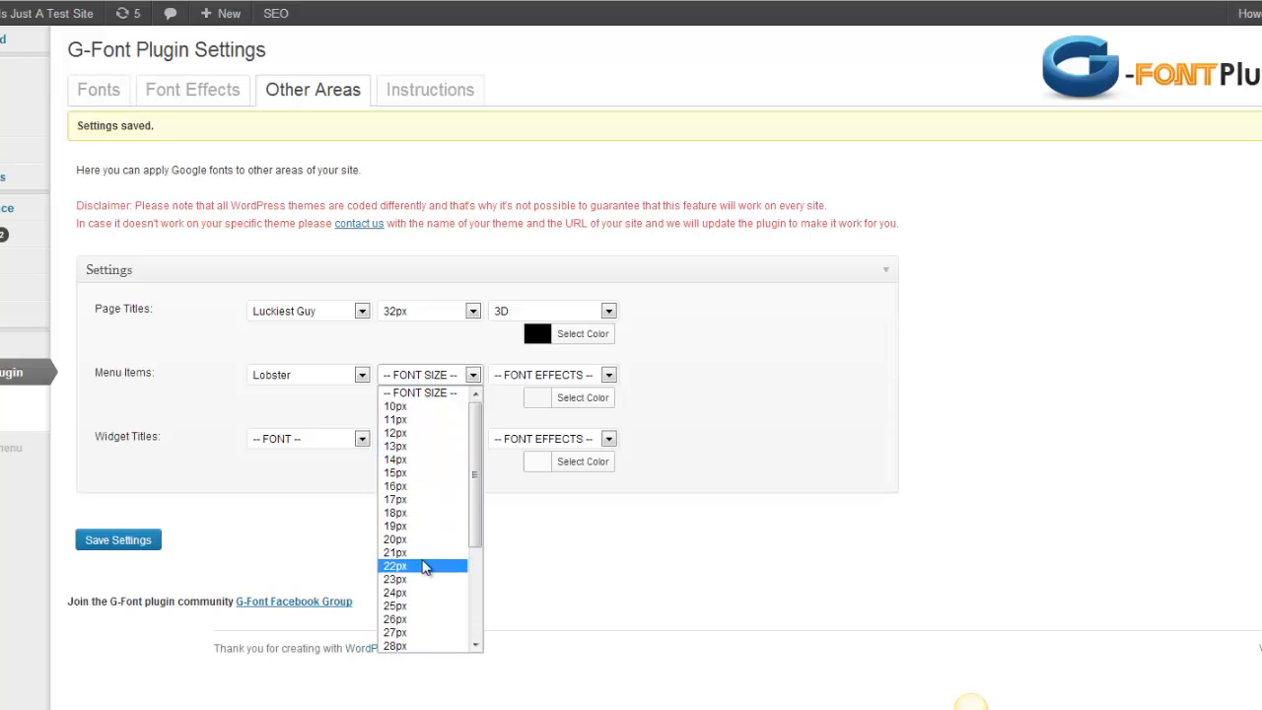
left_click(425, 568)
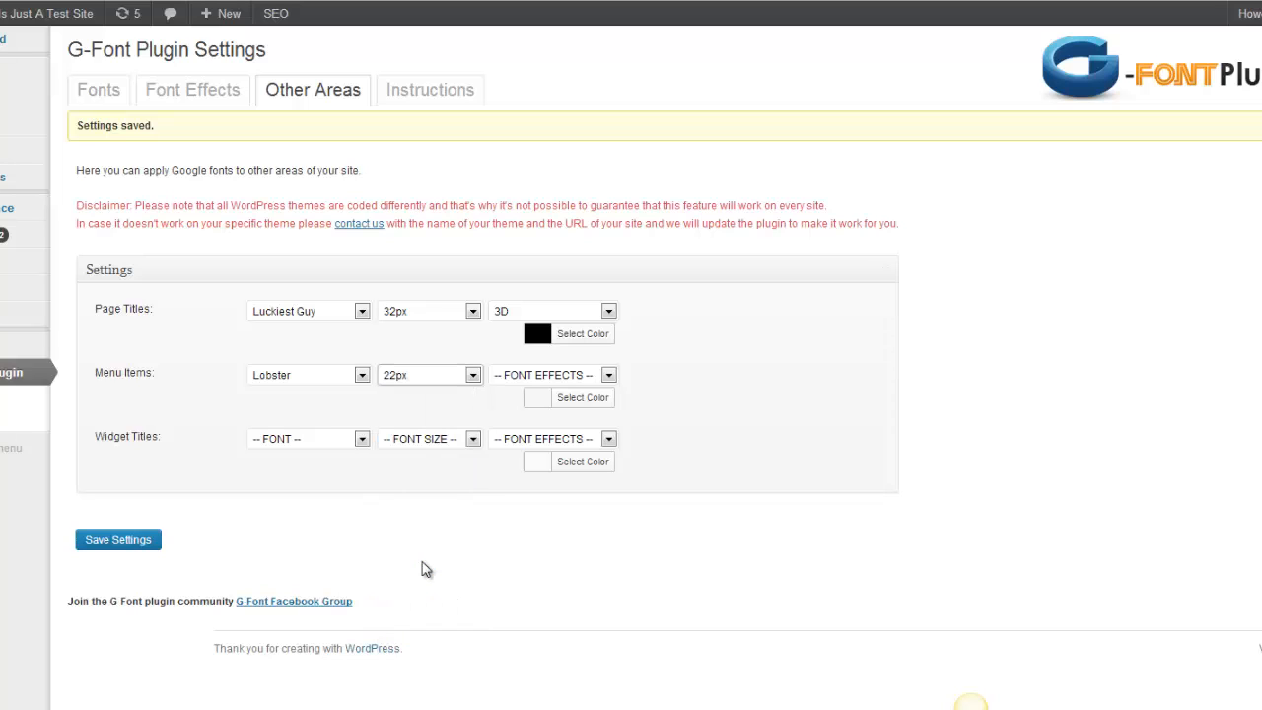
Step: Apply the Neon font effect to the menu items and set their color to purple
left_click(608, 376)
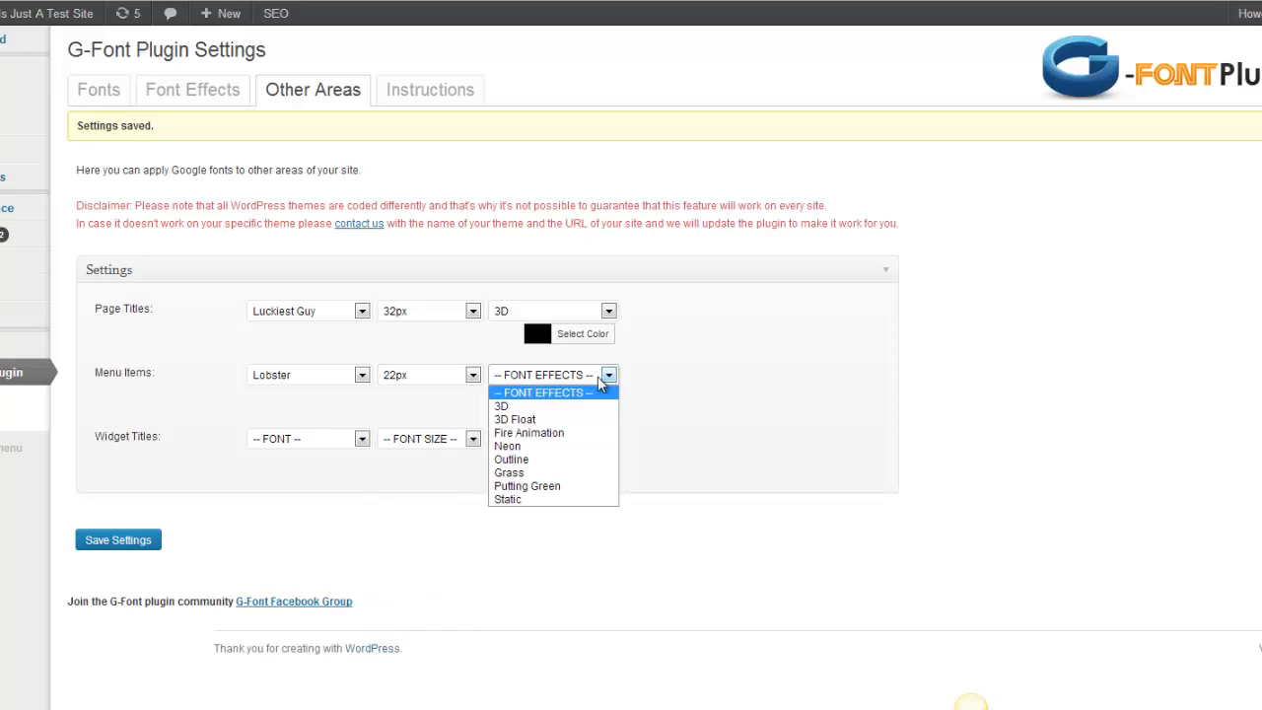
left_click(522, 446)
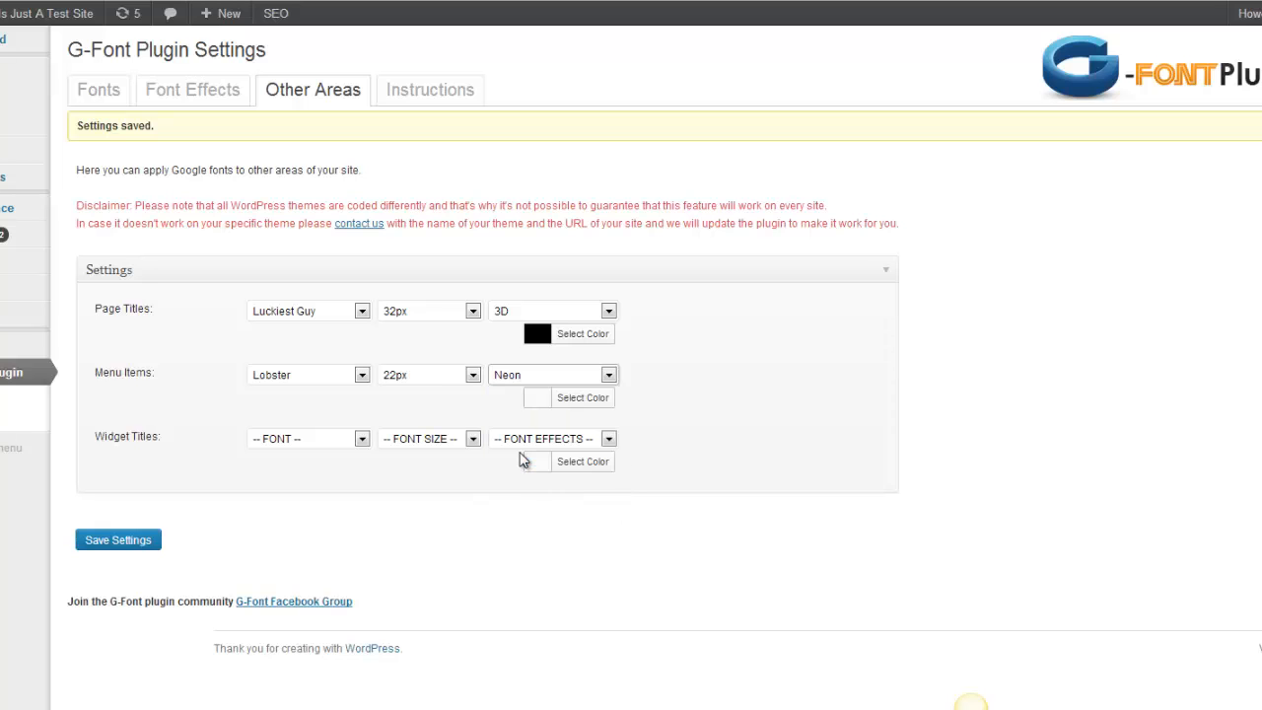
left_click(582, 400)
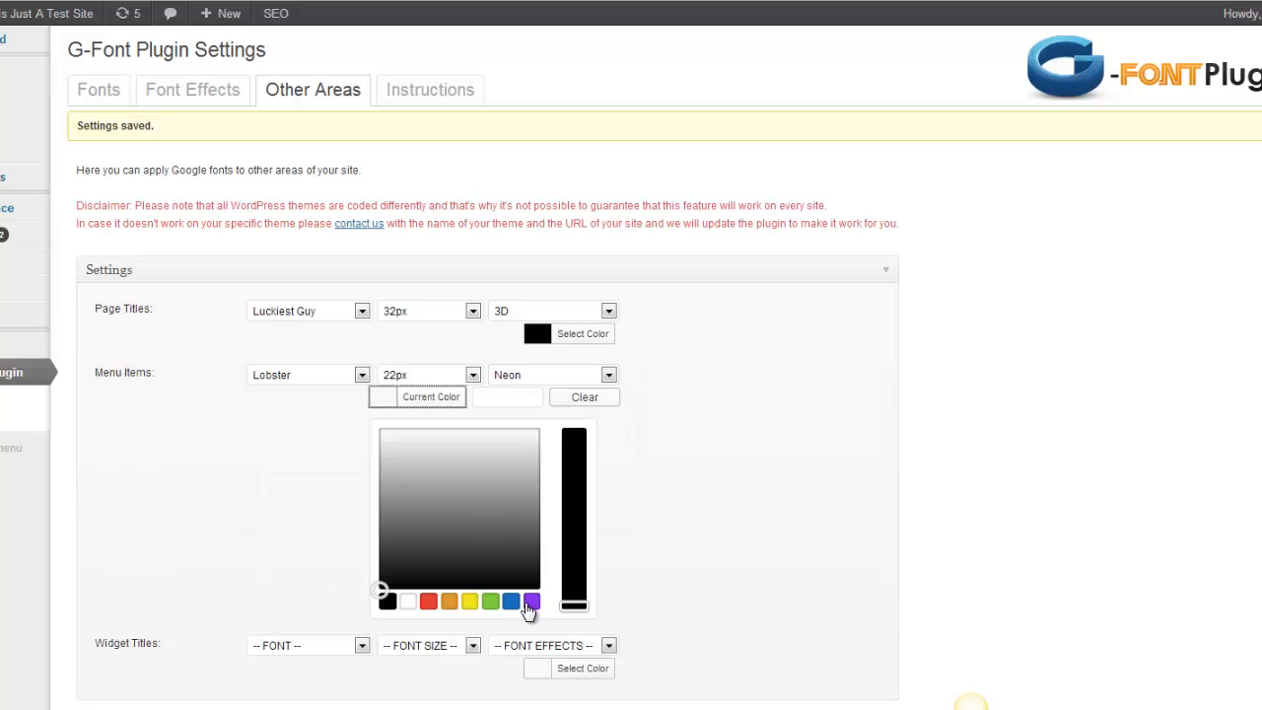
left_click(530, 602)
left_click(292, 510)
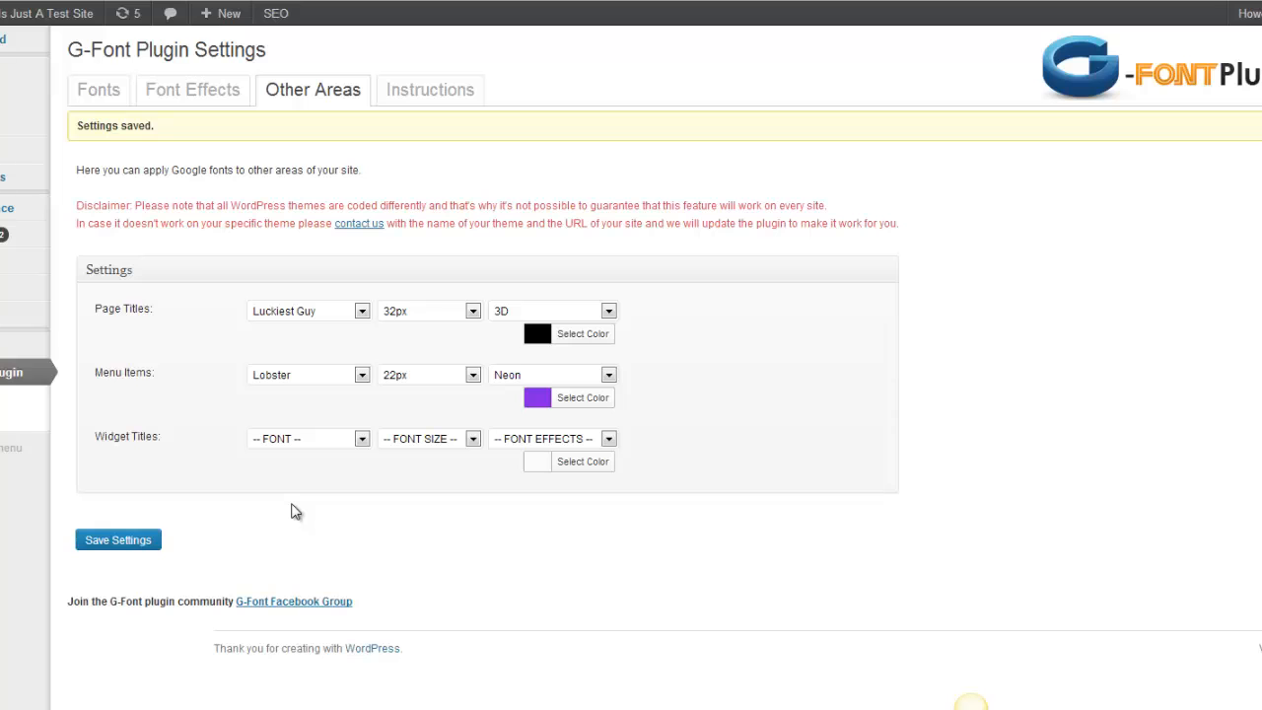
Step: Set the widget titles to the Pacifico font at 18px
left_click(362, 438)
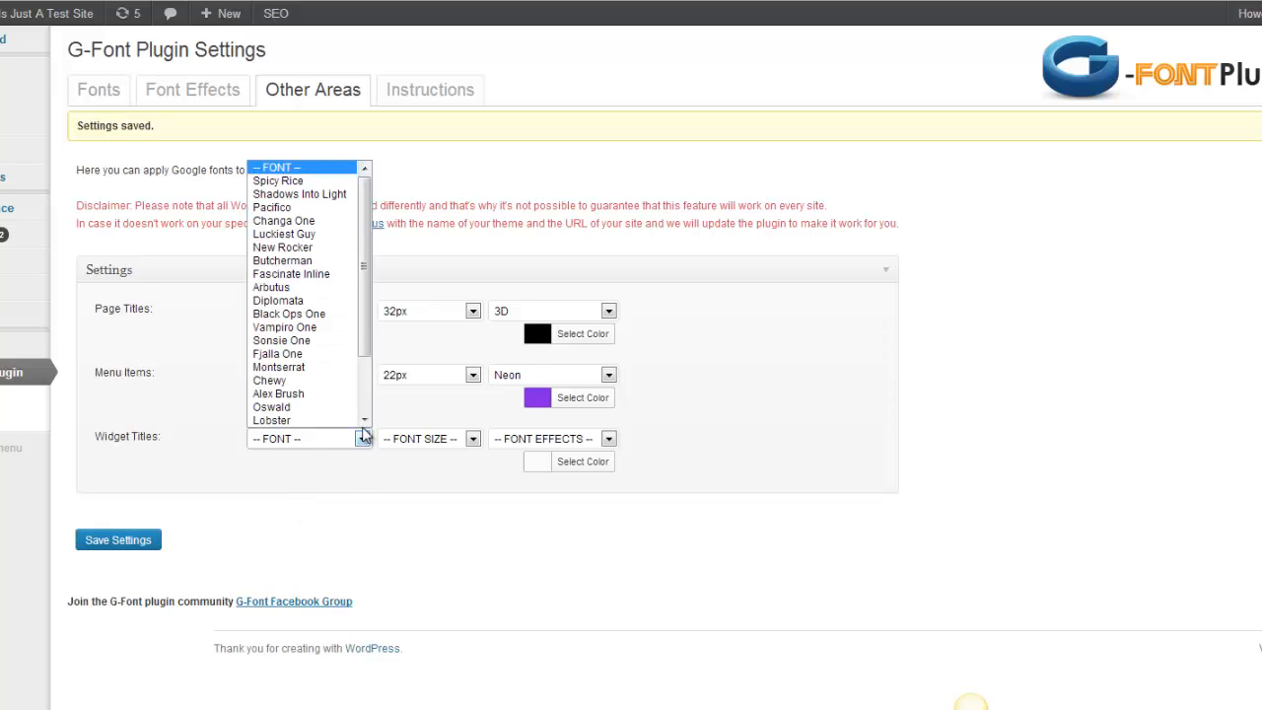
left_click(314, 208)
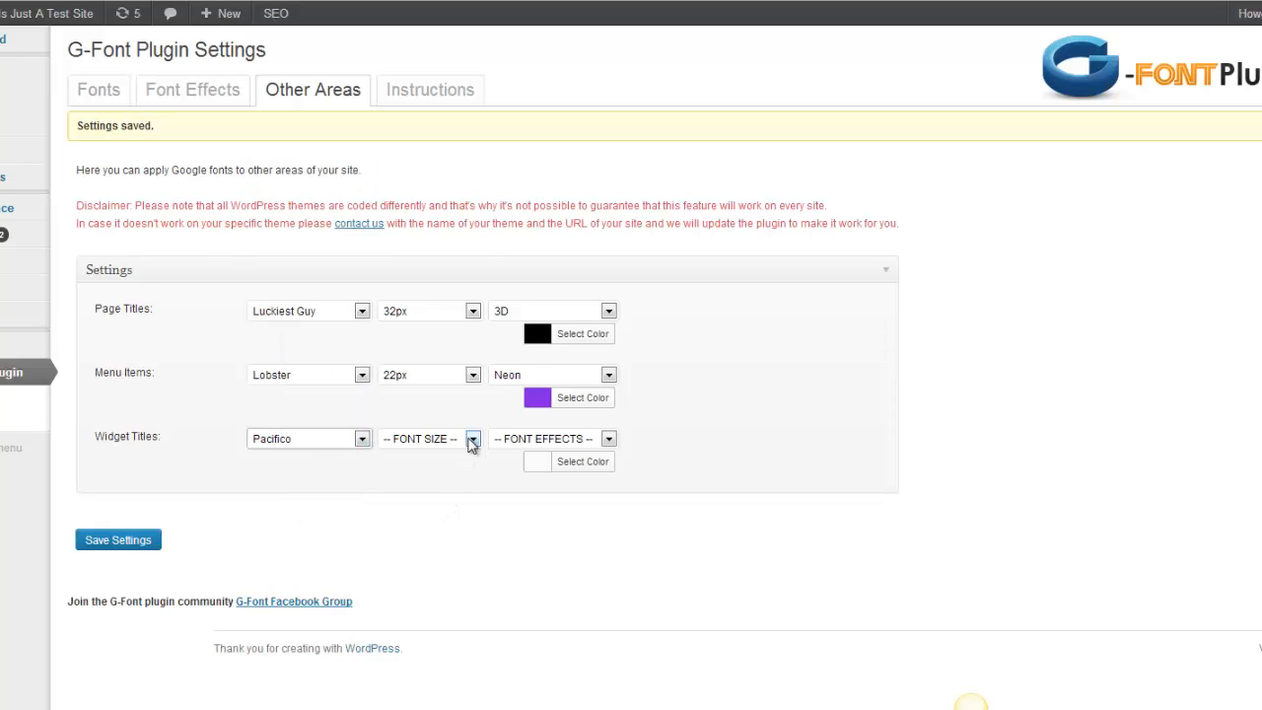
left_click(473, 440)
left_click(418, 288)
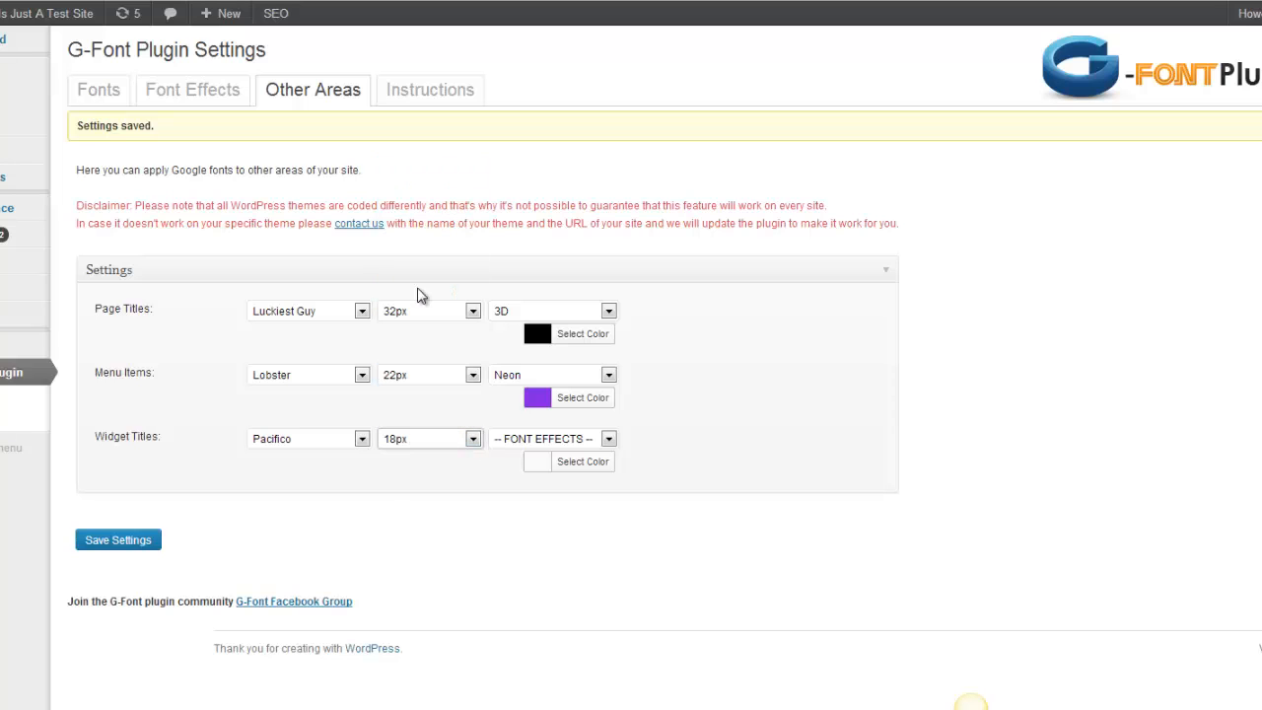
Step: Apply the Fire Animation effect to the widget titles, set their color to orange (#dd9933), and save the settings
left_click(608, 439)
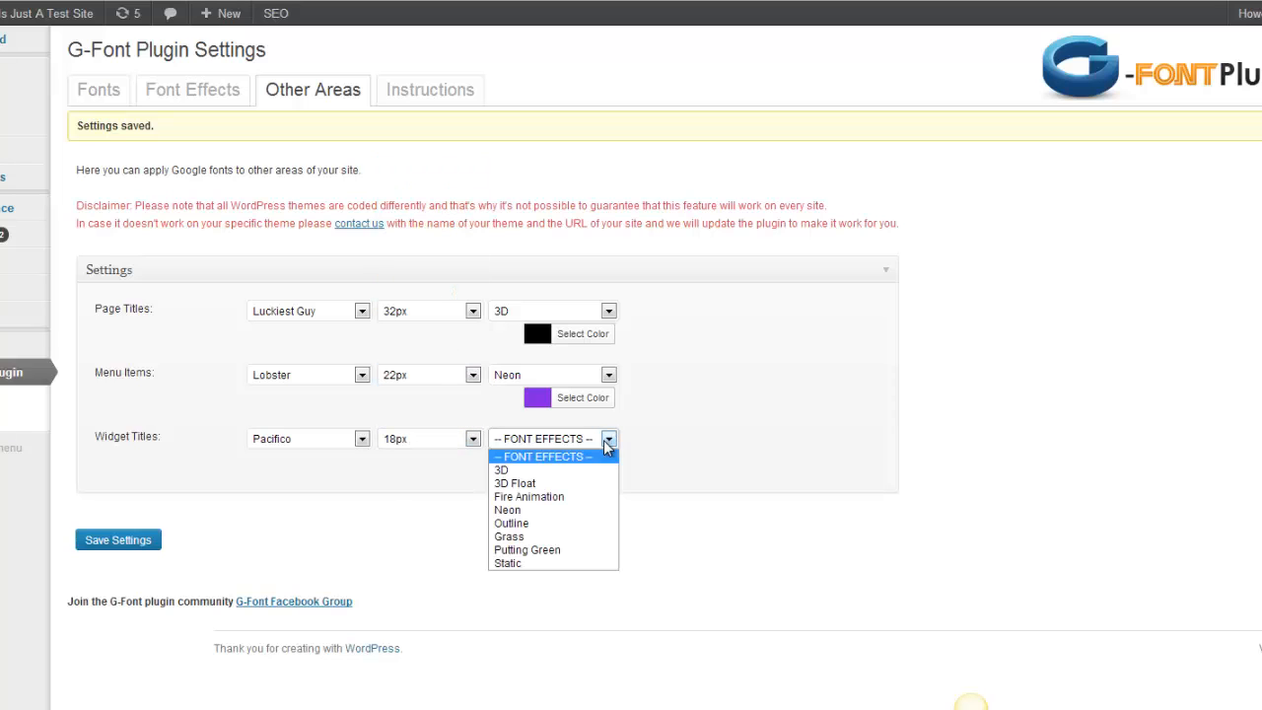
left_click(572, 497)
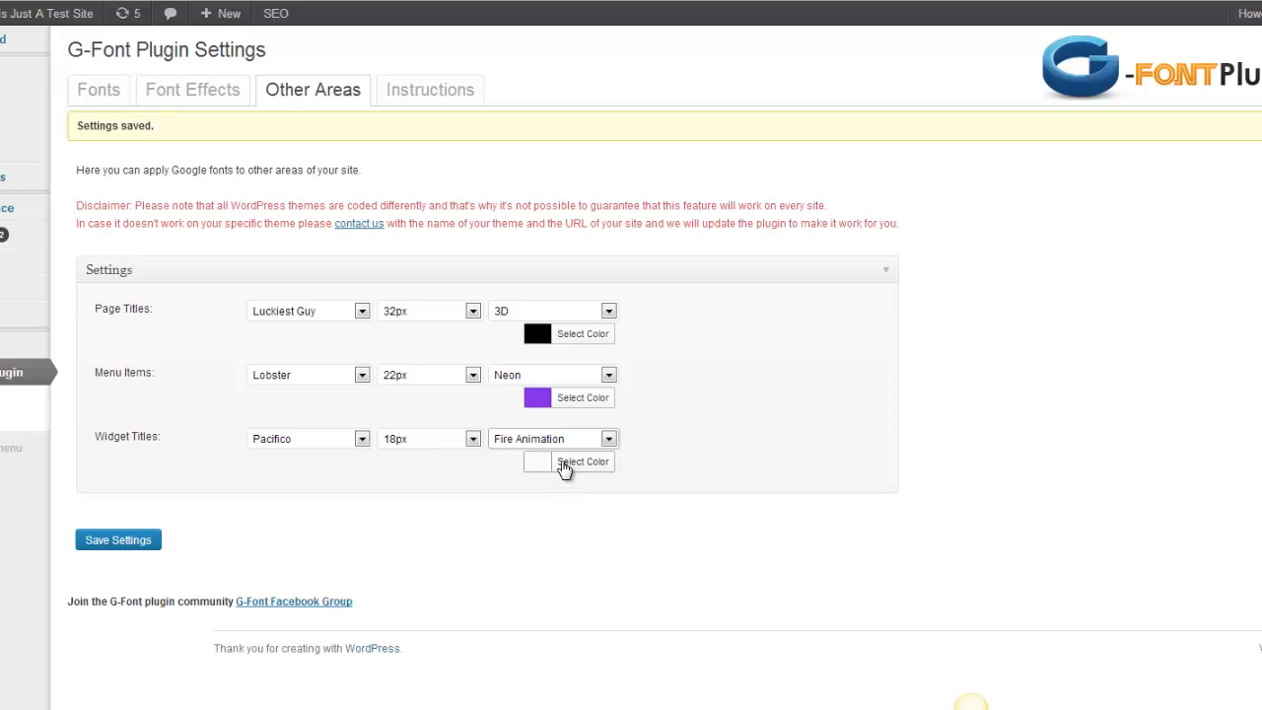
left_click(564, 464)
left_click(449, 664)
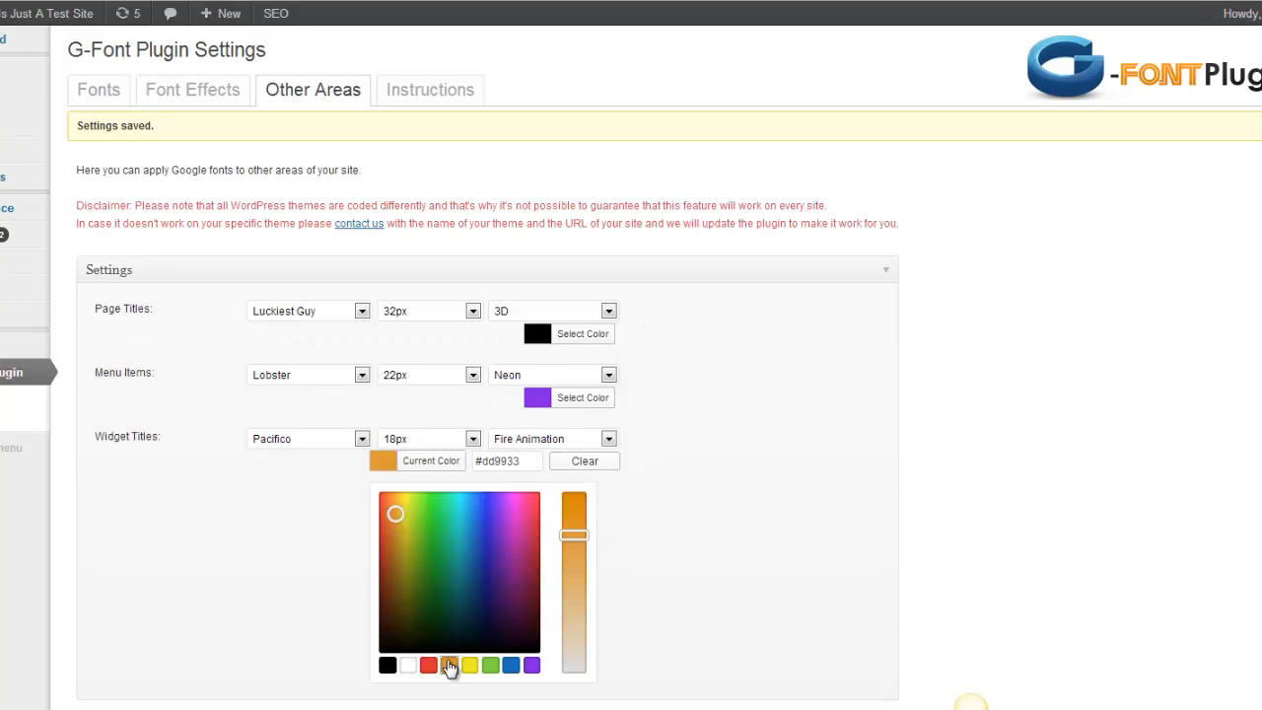
left_click(321, 564)
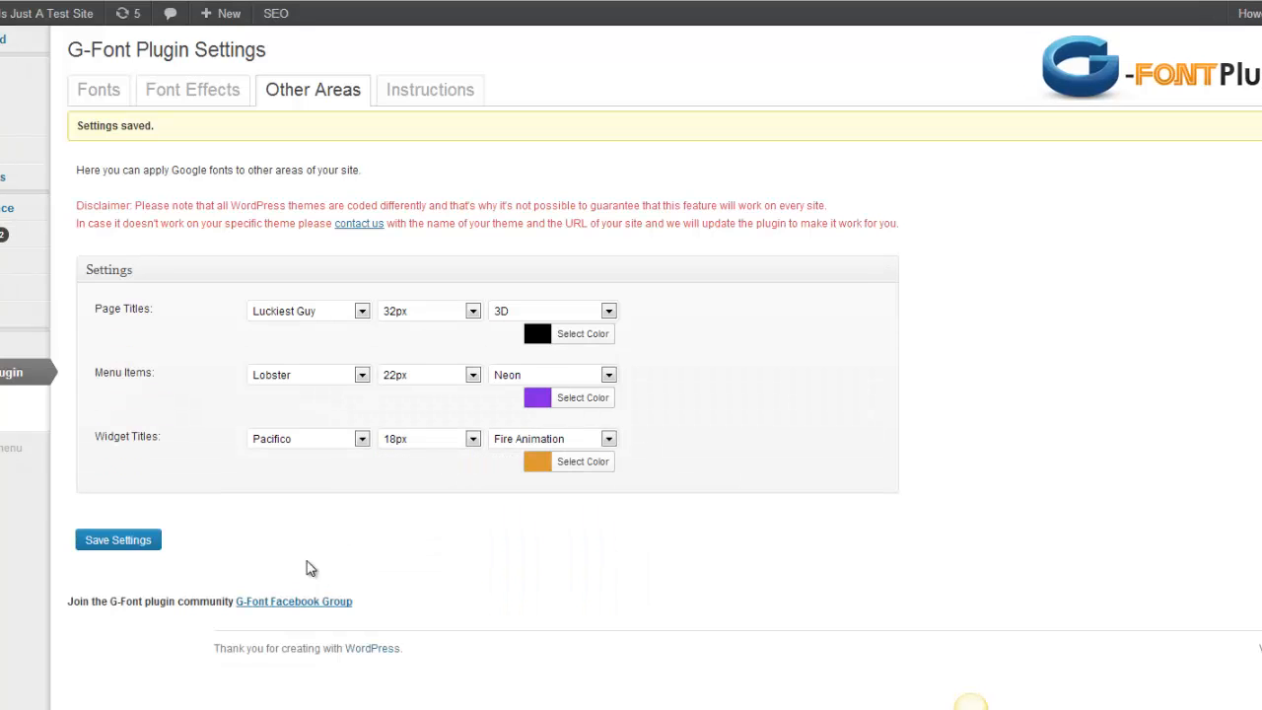
left_click(126, 548)
Step: Open the site in a new tab and compare its restyled page titles, menu items and widget titles with the unstyled version
mouse_move(39, 20)
right_click(27, 47)
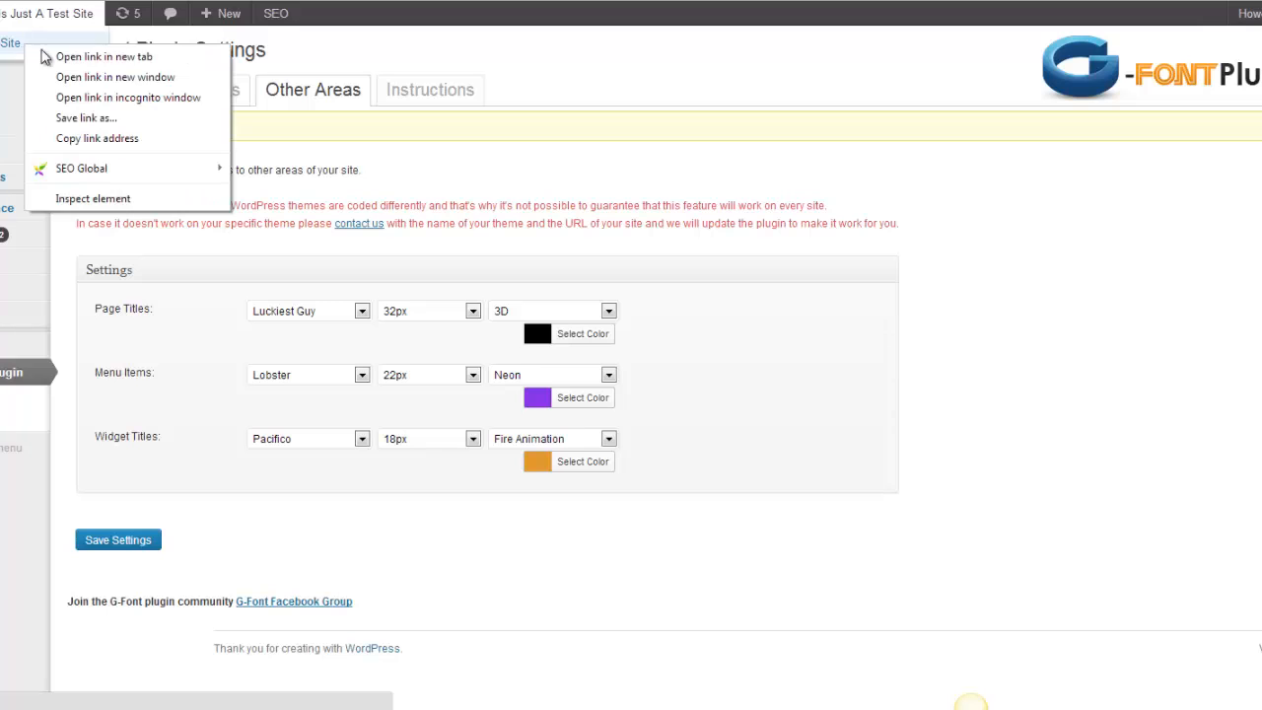
left_click(69, 56)
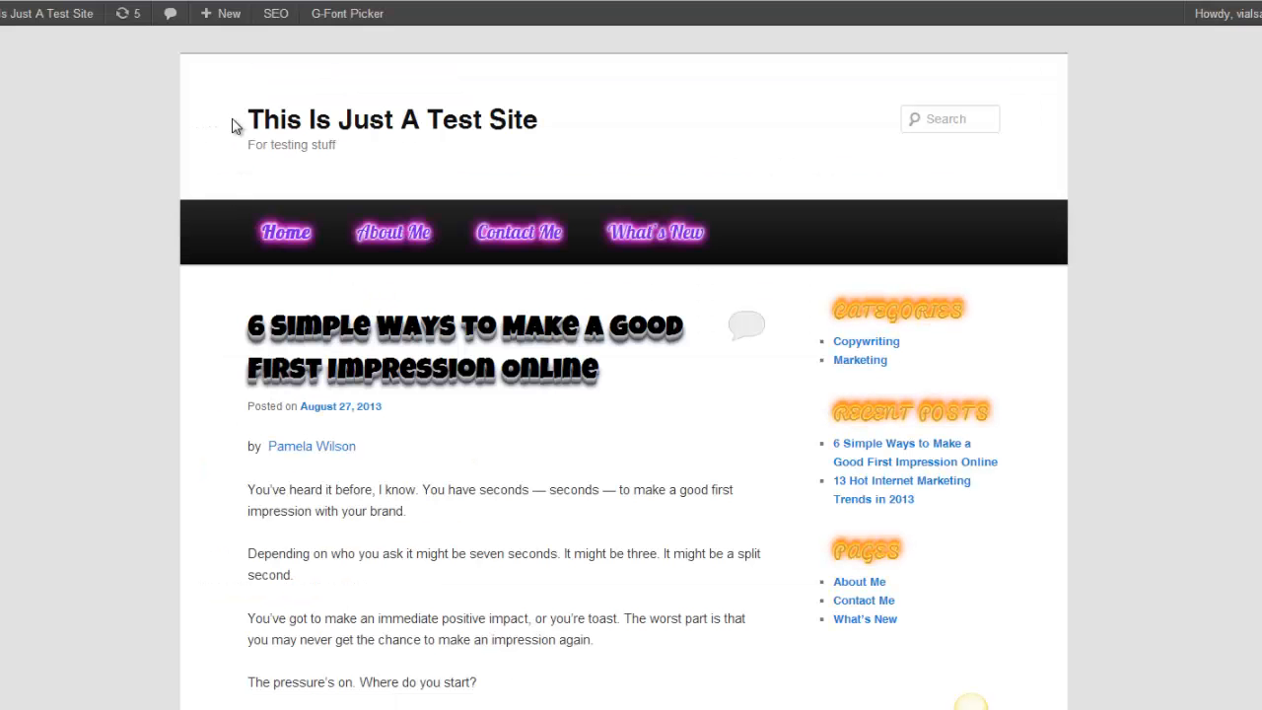
left_click(360, 2)
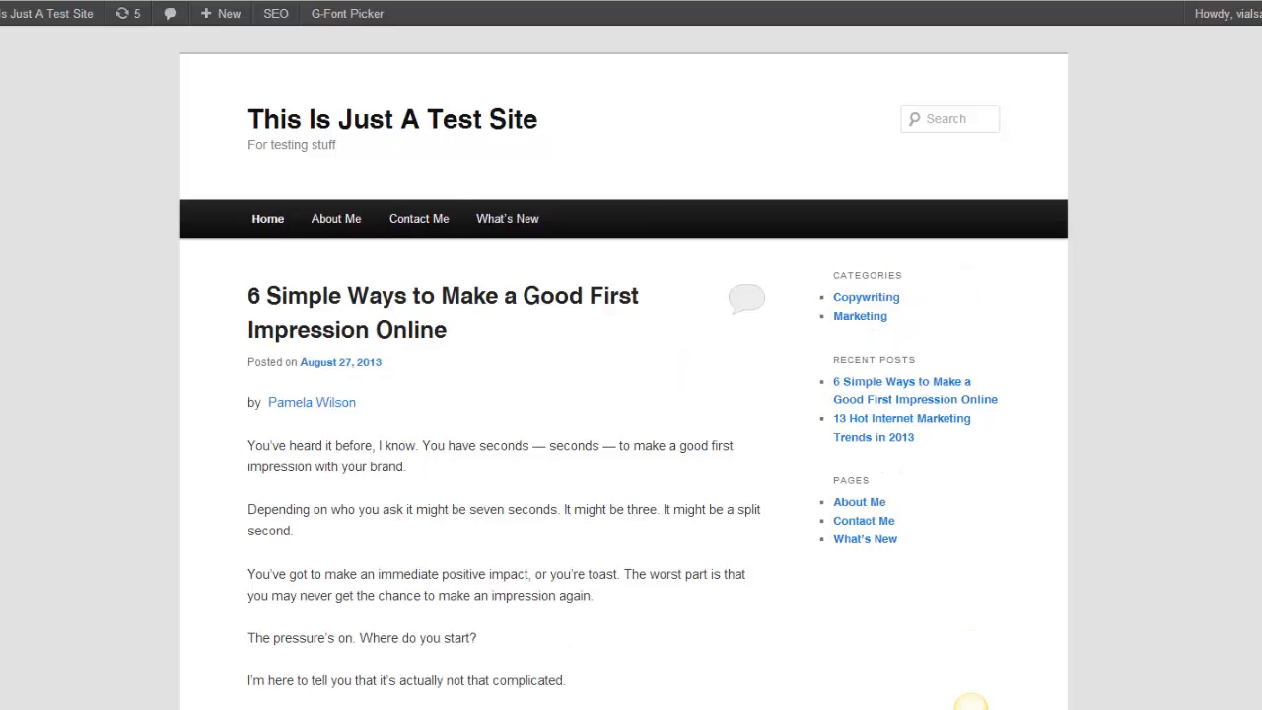
double_click(572, 380)
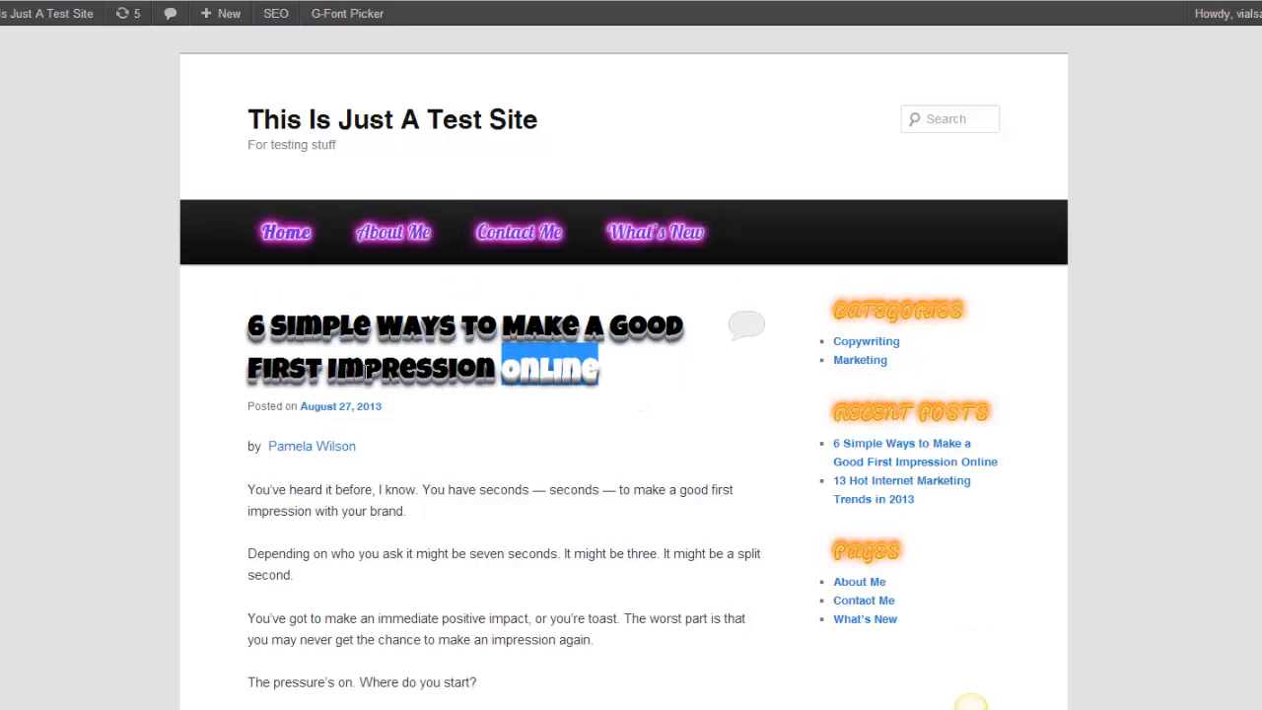
left_click_drag(367, 370, 185, 323)
left_click(545, 432)
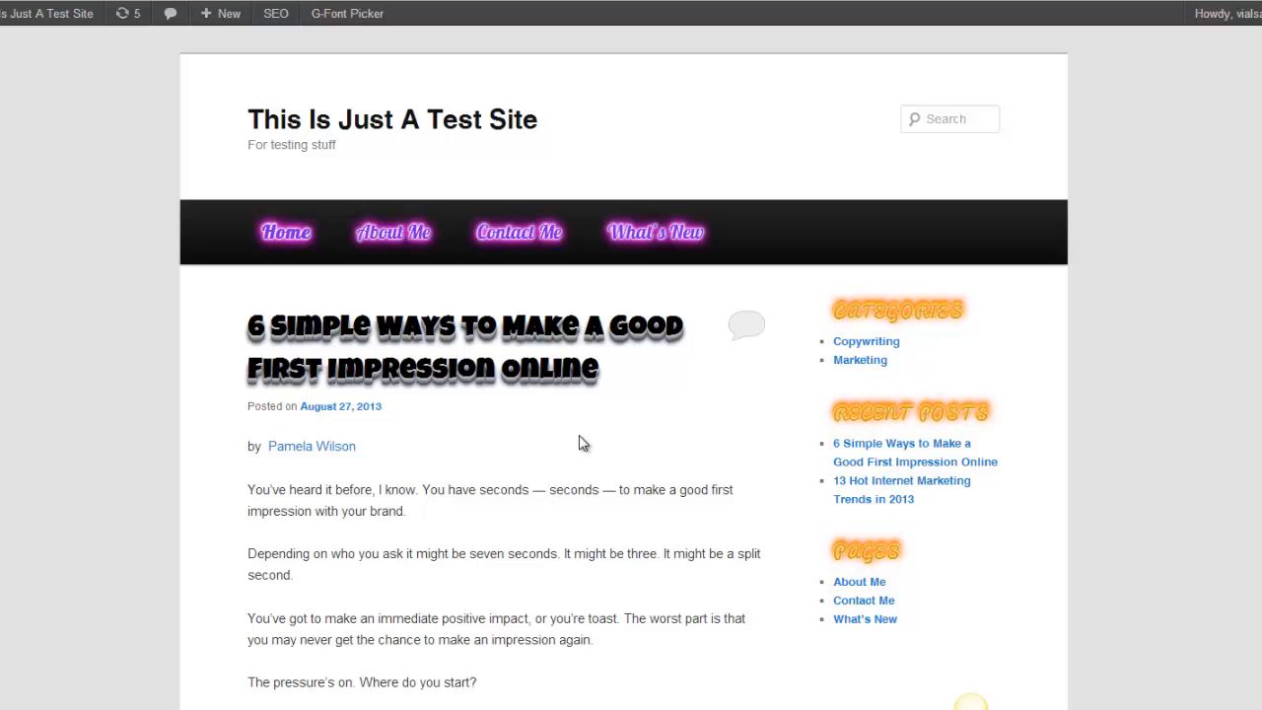
left_click(39, 1)
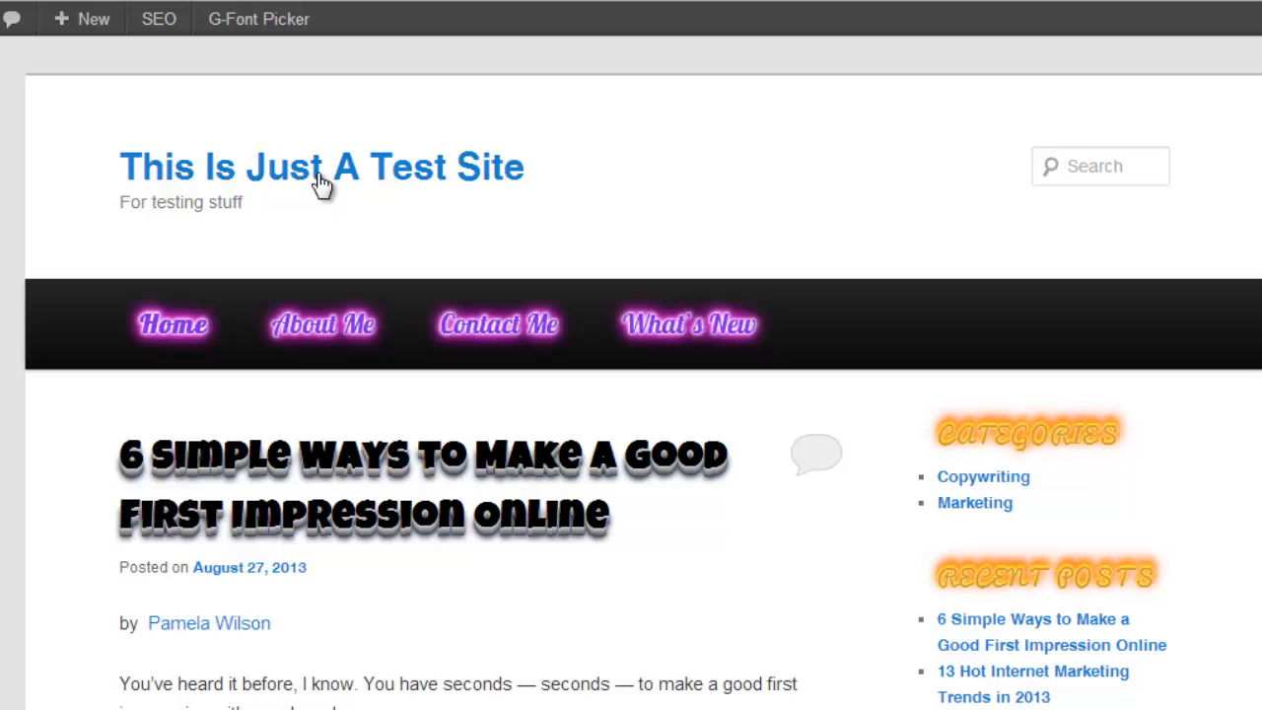
Step: Open the G-Font Picker on the live page and choose the Black Ops One font with the Grass effect
left_click(262, 22)
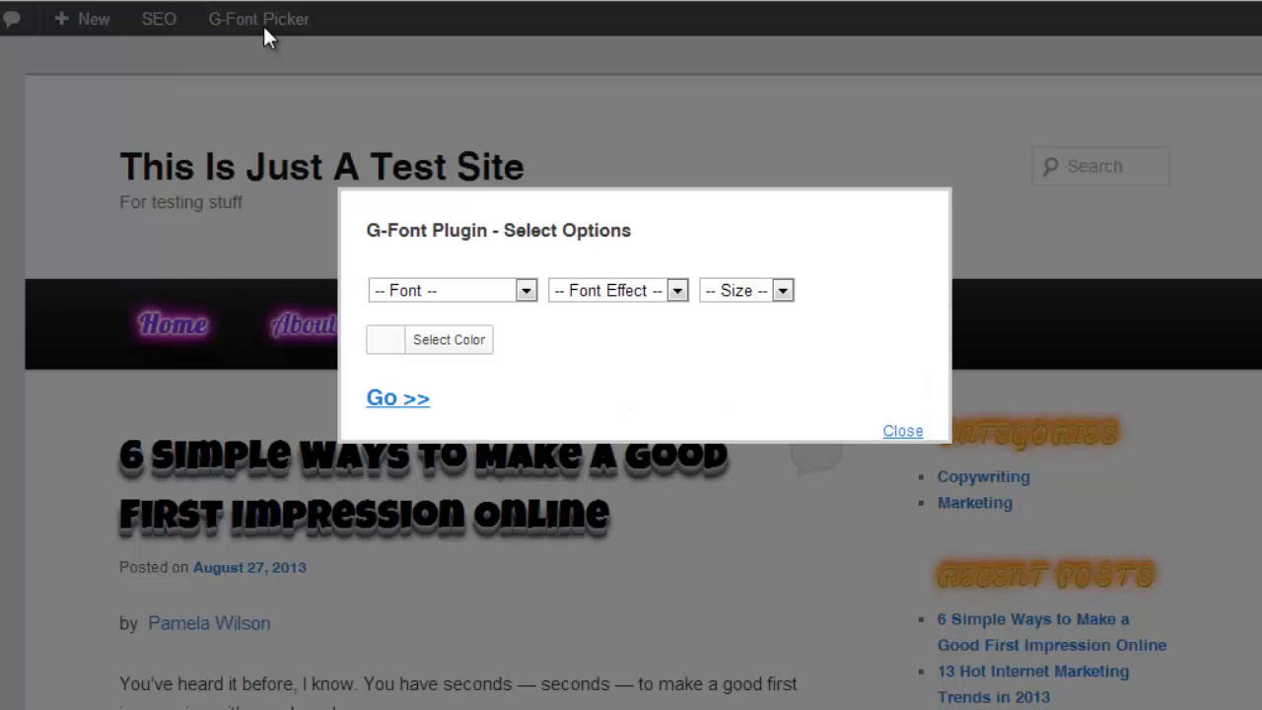
left_click(523, 292)
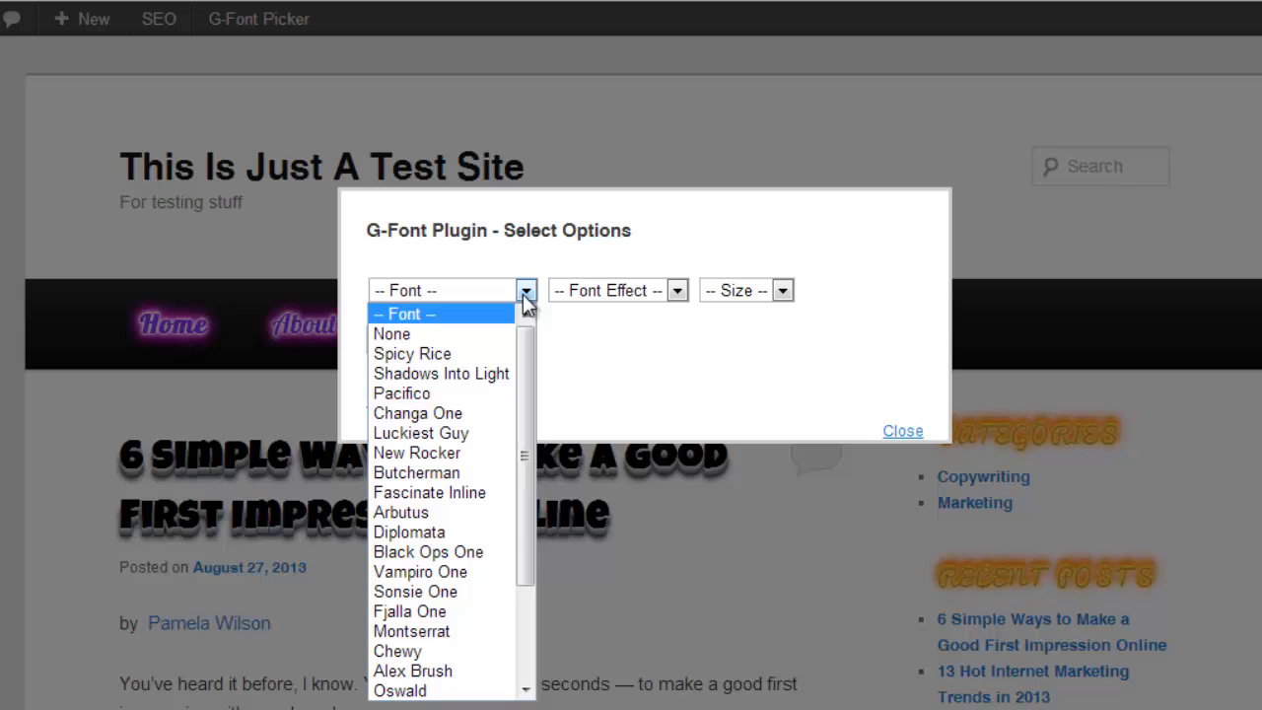
left_click_drag(528, 354, 524, 451)
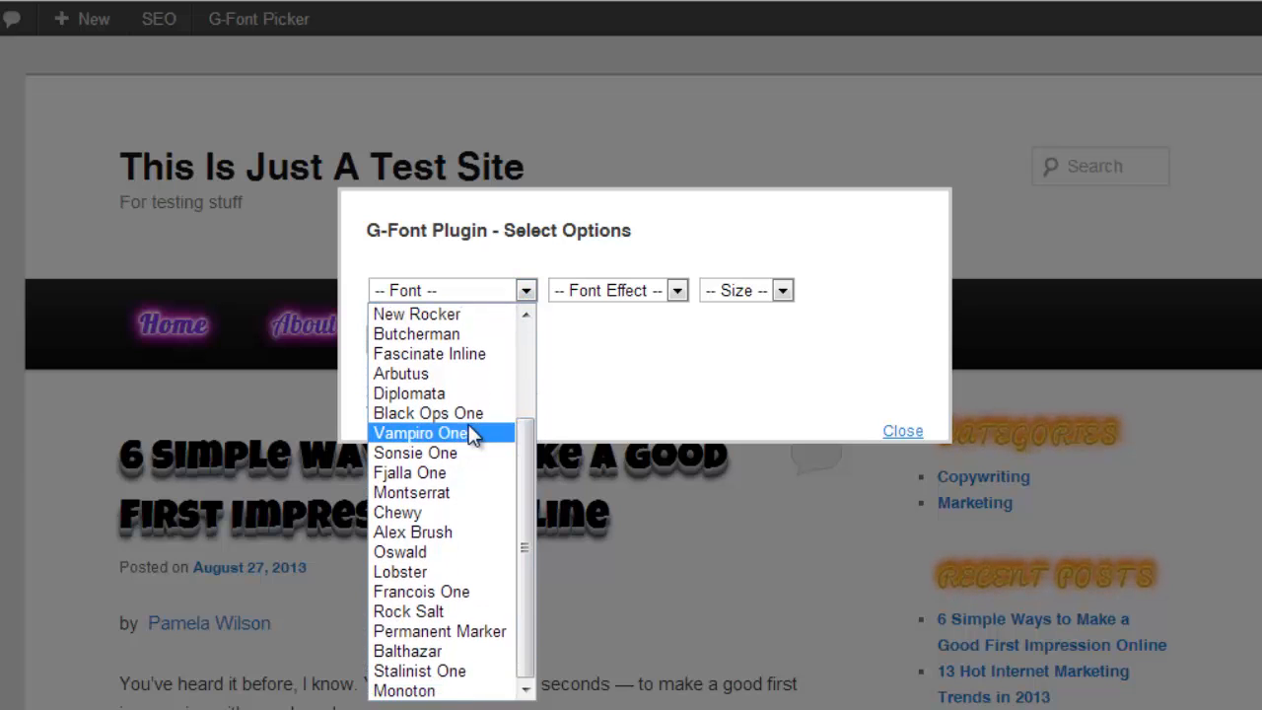
left_click(468, 422)
left_click(677, 293)
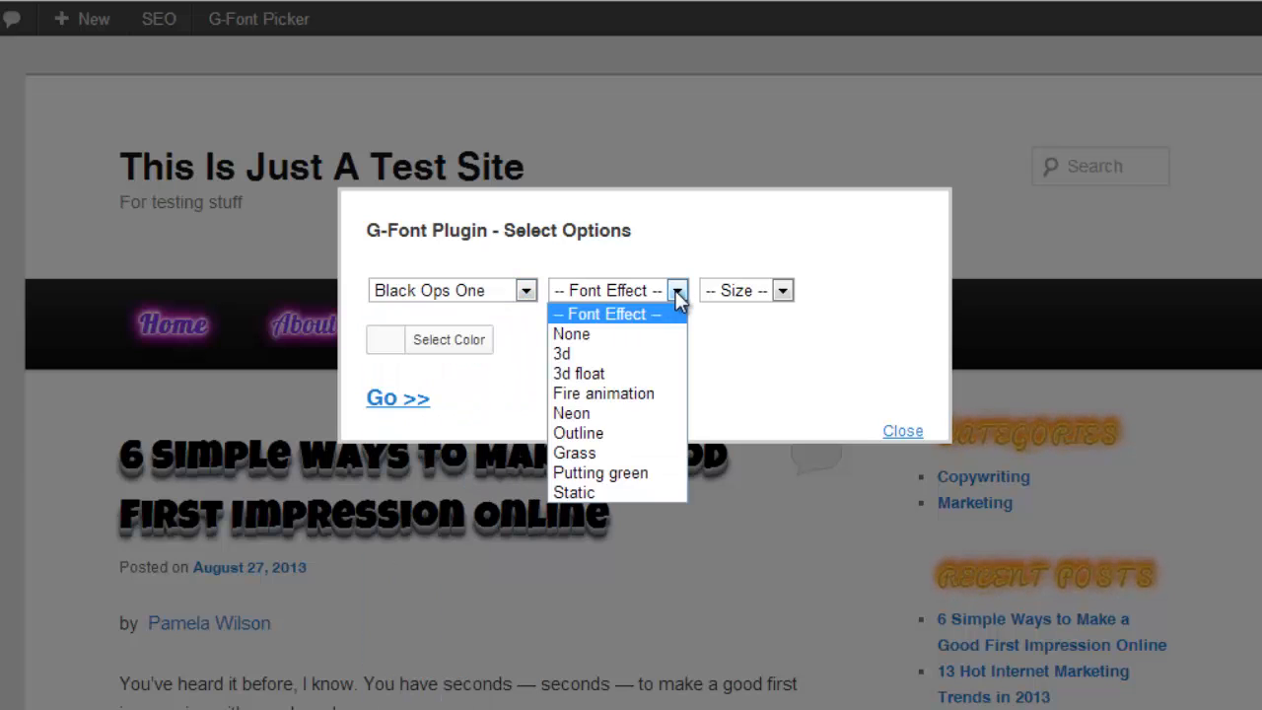
left_click(592, 454)
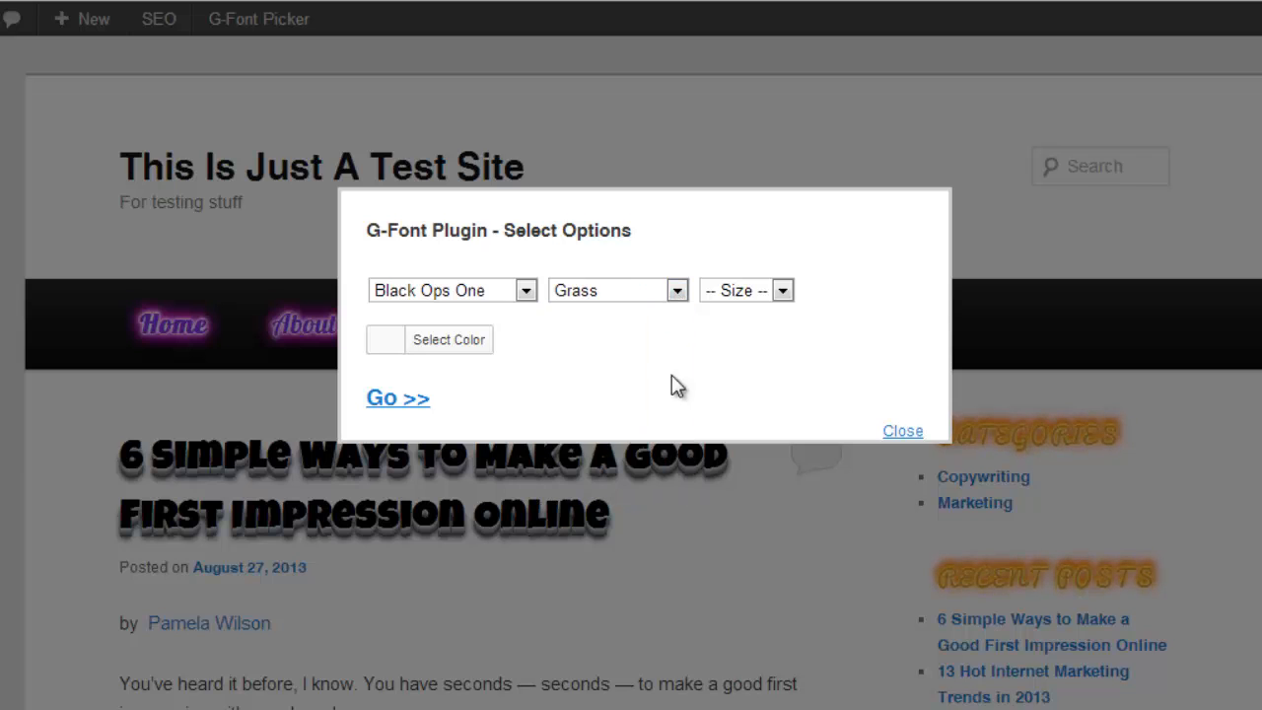
Step: Set the picker's font size to 38px and its color to green (#81d742)
left_click(781, 291)
left_click_drag(784, 349, 783, 458)
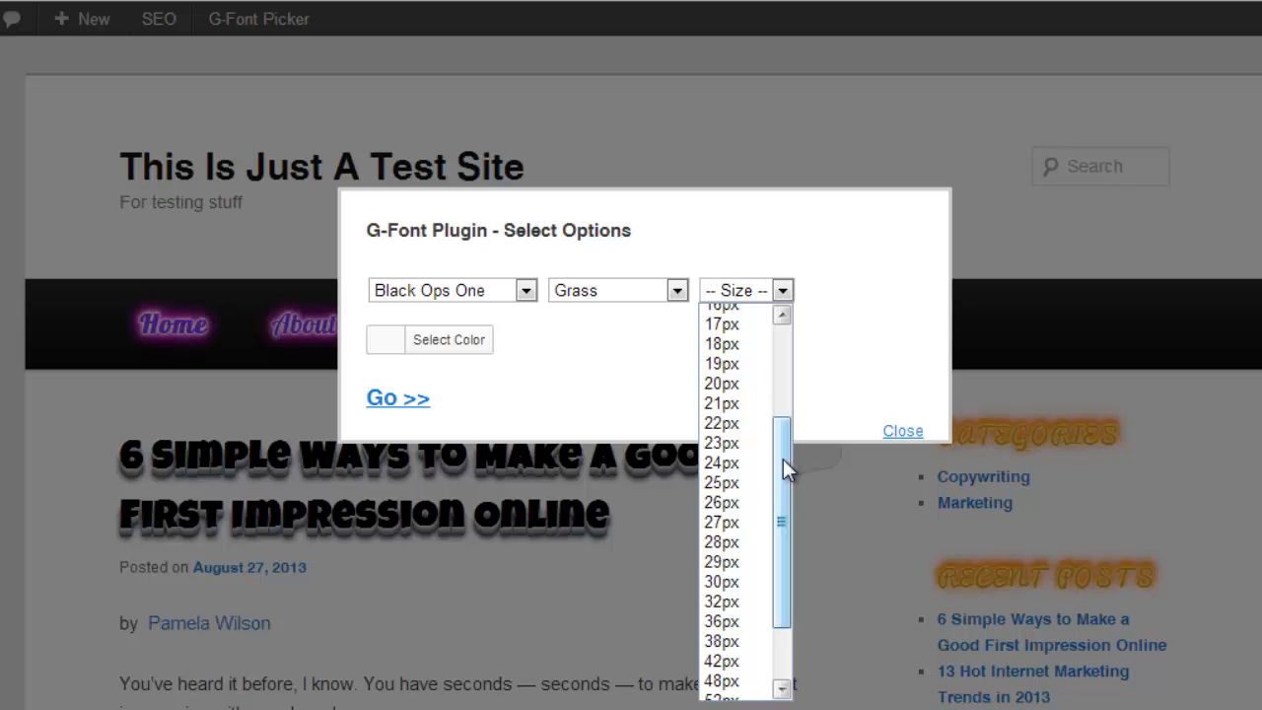
left_click(722, 641)
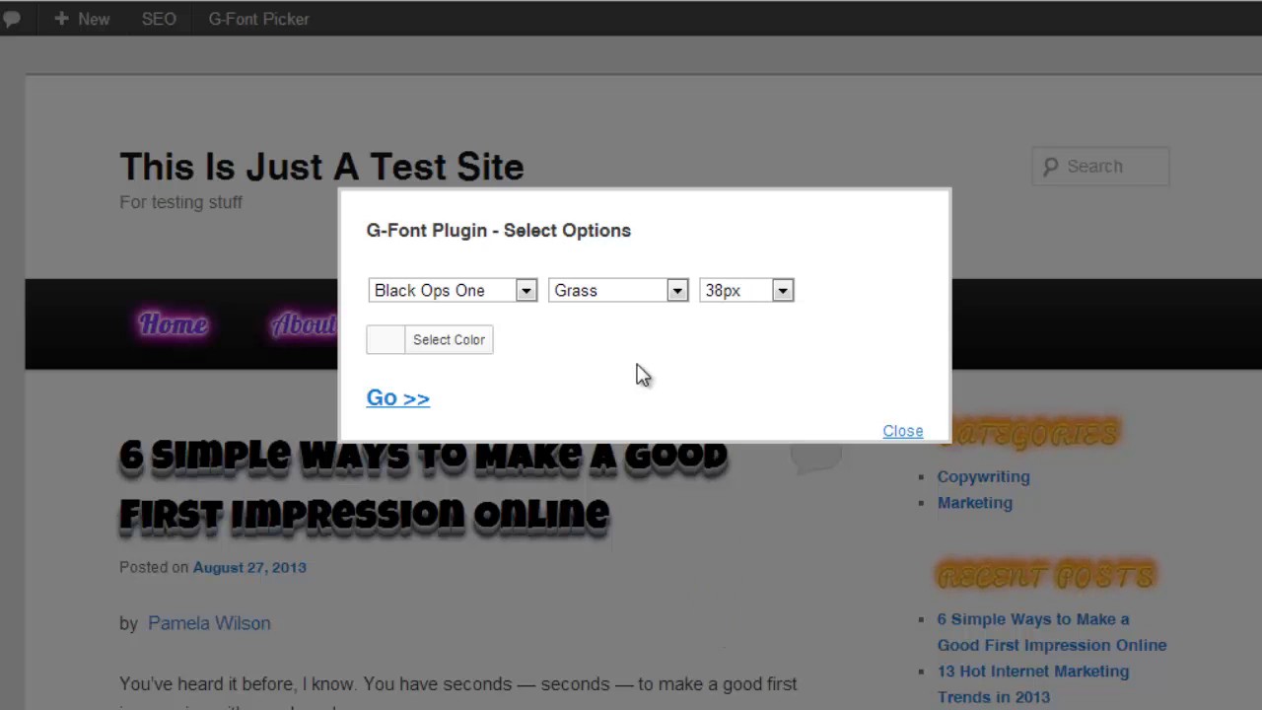
left_click(441, 343)
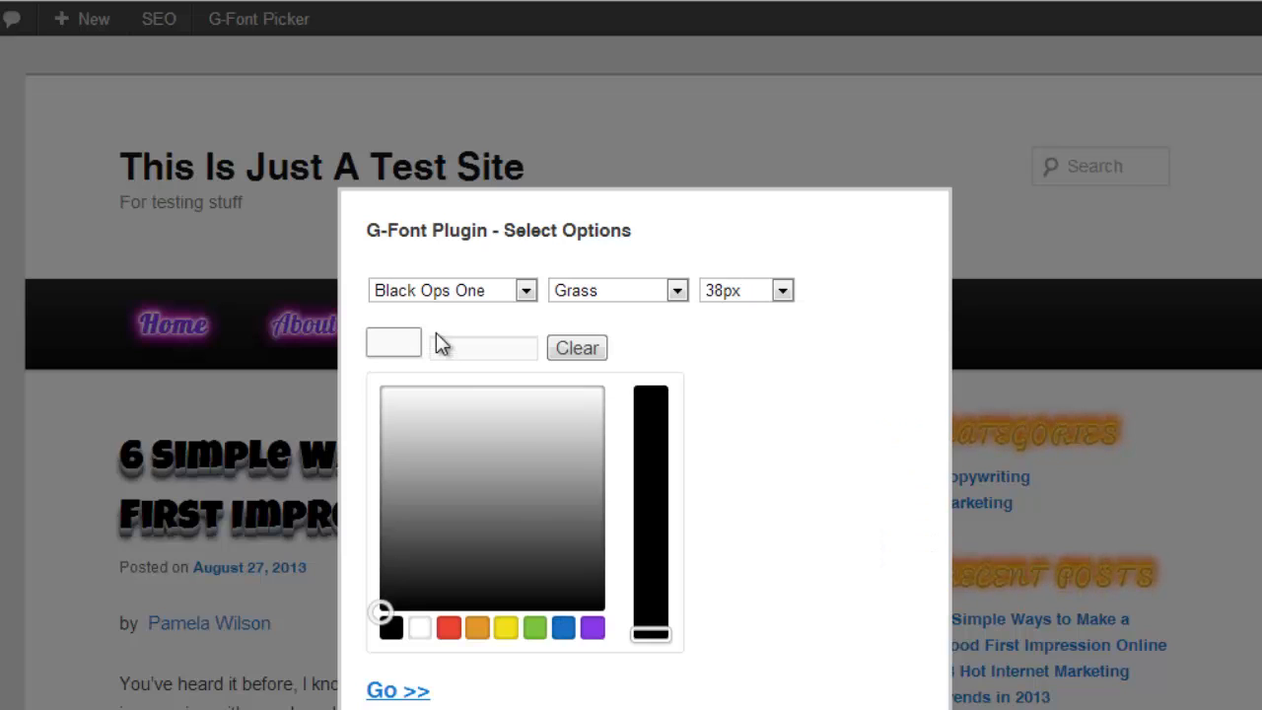
left_click(538, 631)
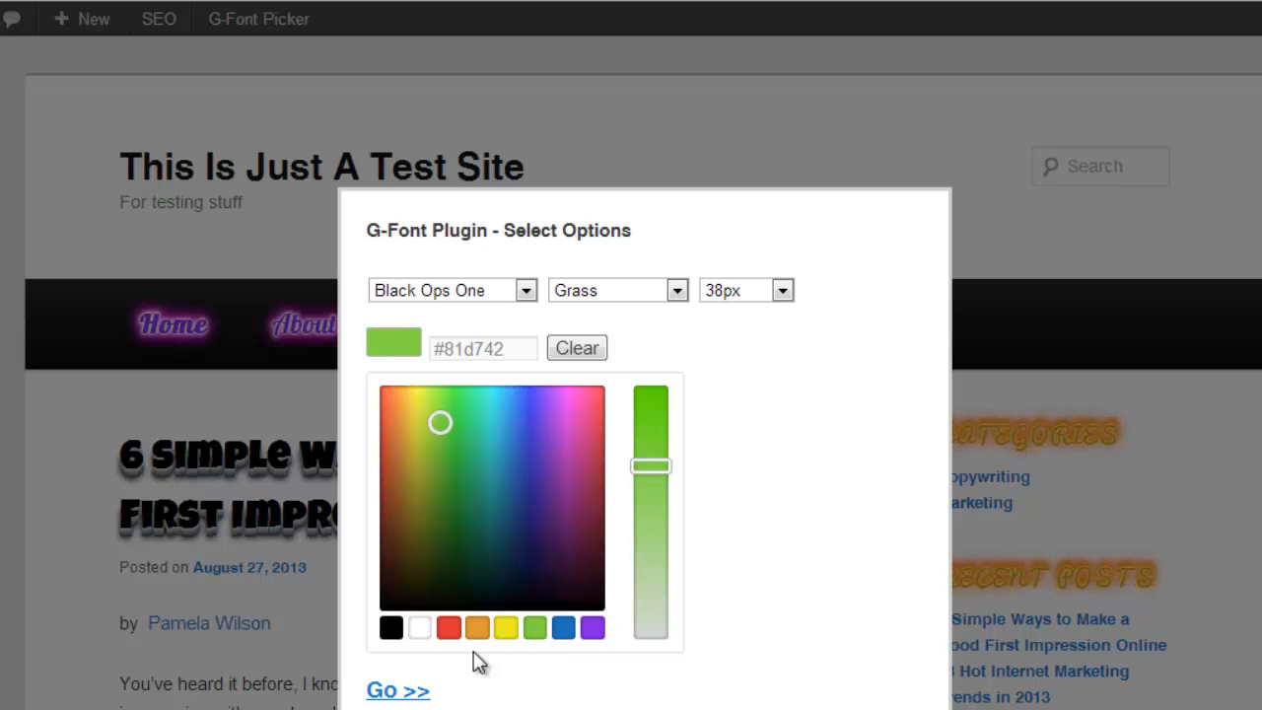
Step: Apply the chosen font options to the site title in the page header and close the dialog
left_click(406, 690)
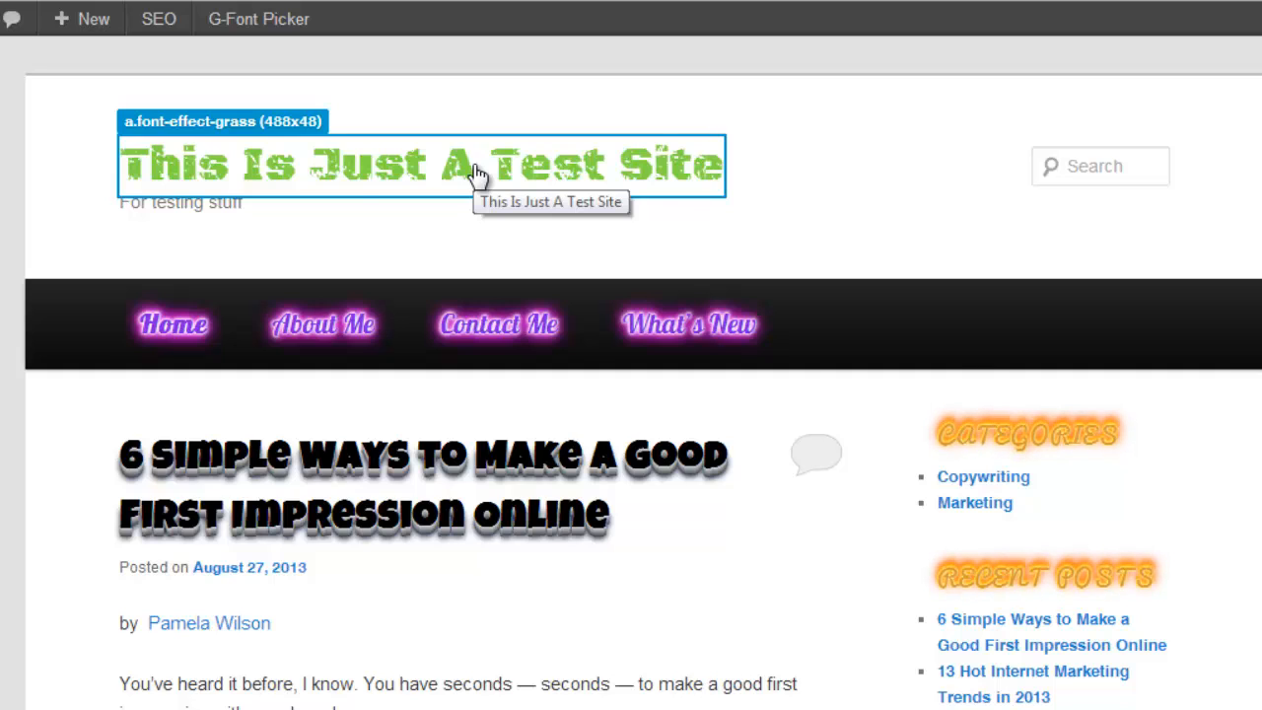
left_click(345, 174)
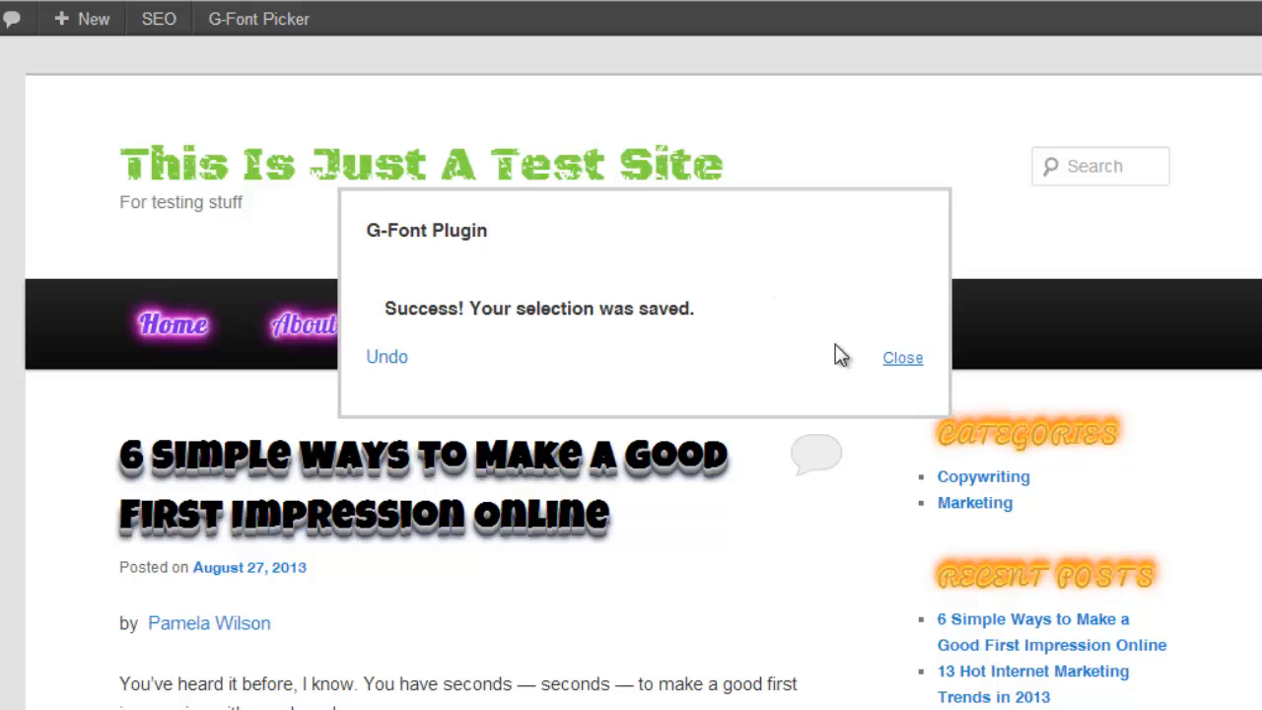
left_click(898, 357)
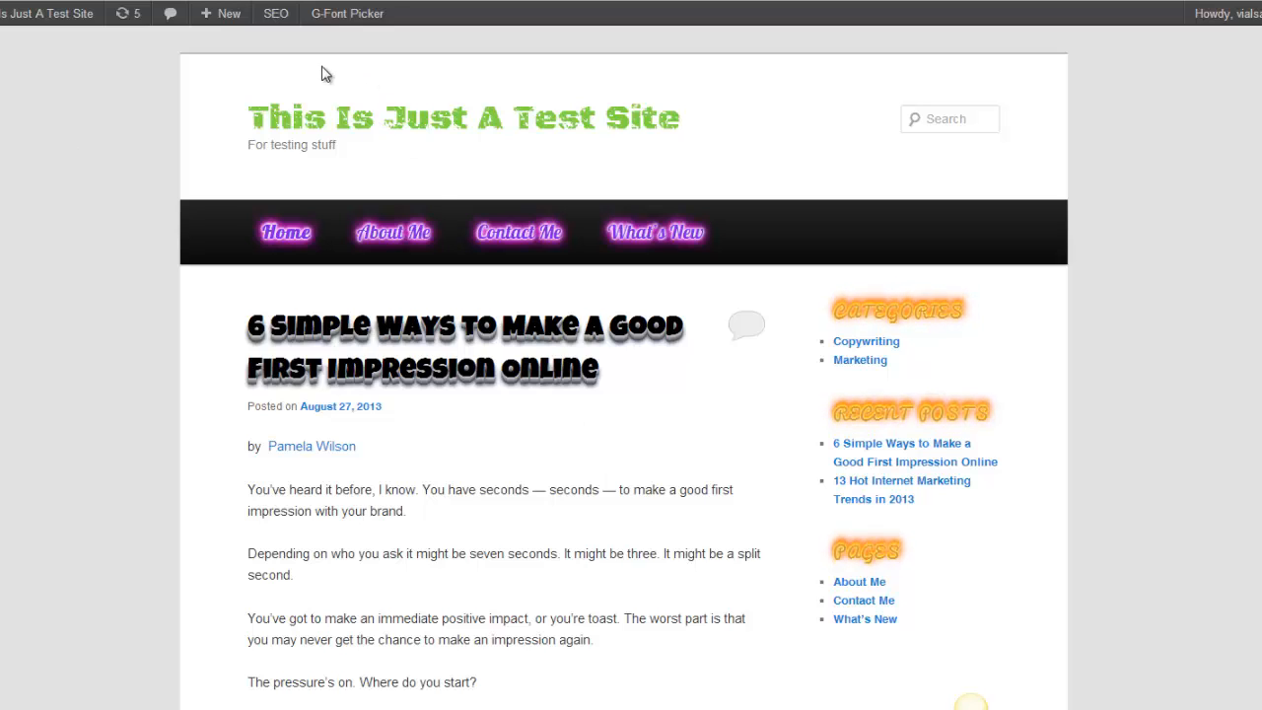
Step: Apply the G-Font Picker with no font options selected to the site title and close the dialog
left_click(348, 15)
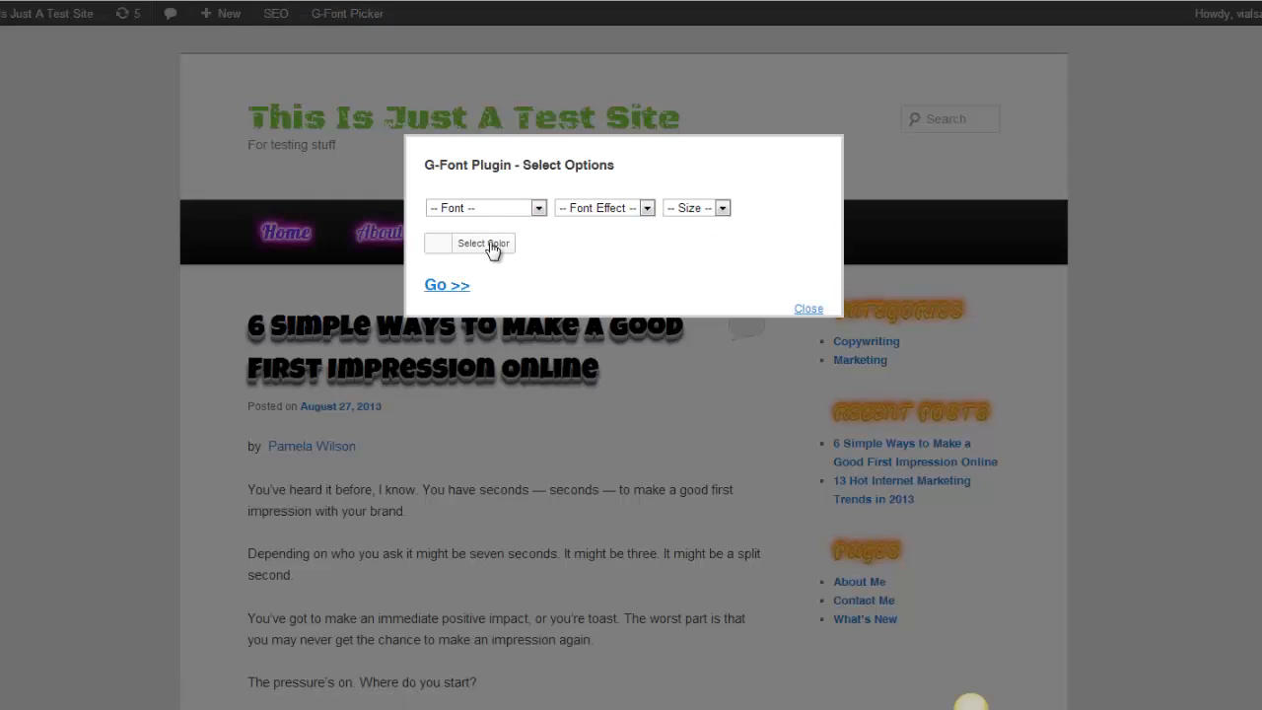
left_click(450, 287)
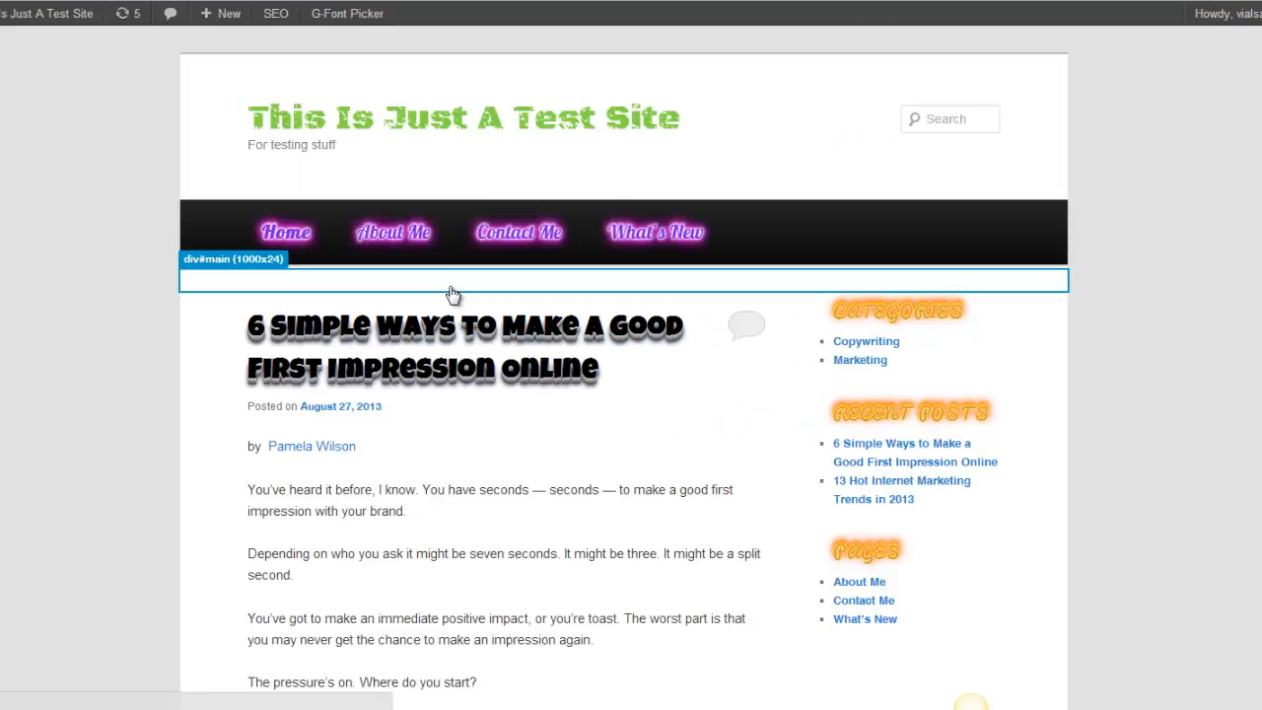
left_click(382, 120)
left_click(811, 257)
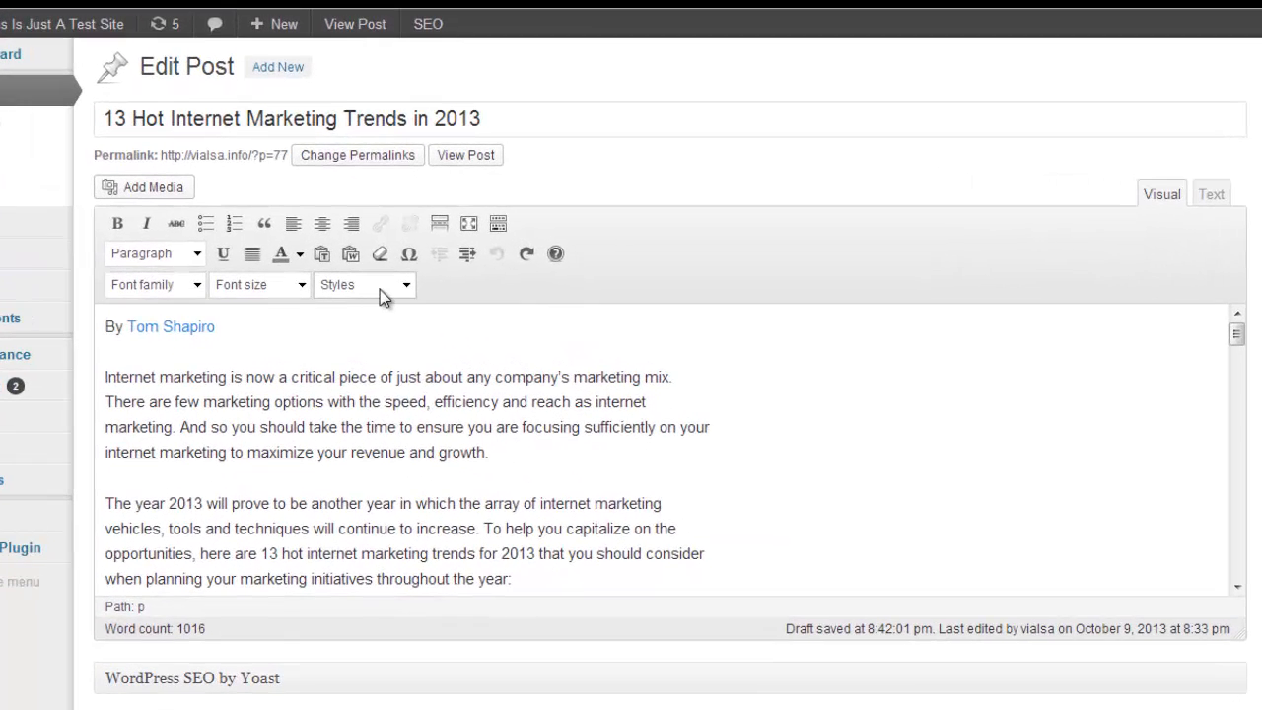
Step: Examine the font family, font size and effect style choices in the editor of the "13 Hot Internet Marketing Trends in 2013" post
left_click(196, 286)
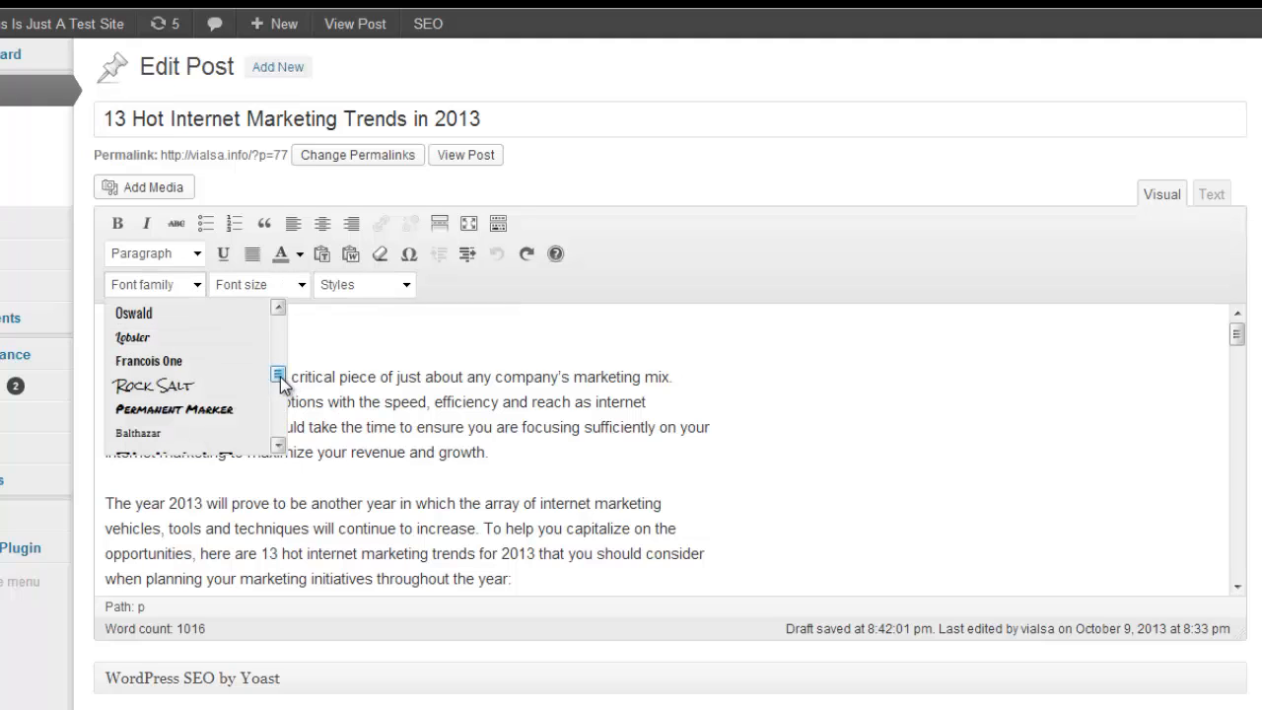
mouse_move(279, 373)
left_mouse_down()
mouse_move(278, 328)
mouse_move(275, 373)
left_mouse_up()
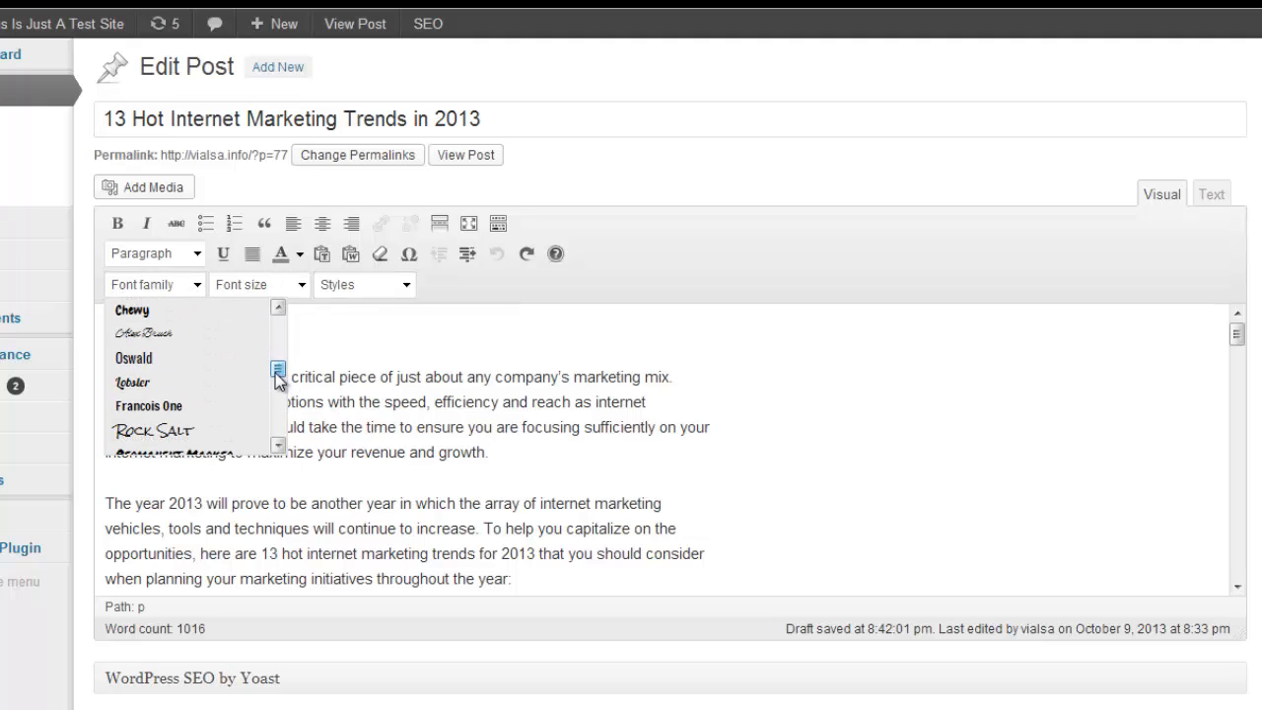
left_click(301, 285)
mouse_move(287, 318)
left_mouse_down()
mouse_move(285, 378)
mouse_move(287, 338)
left_mouse_up()
left_click(407, 285)
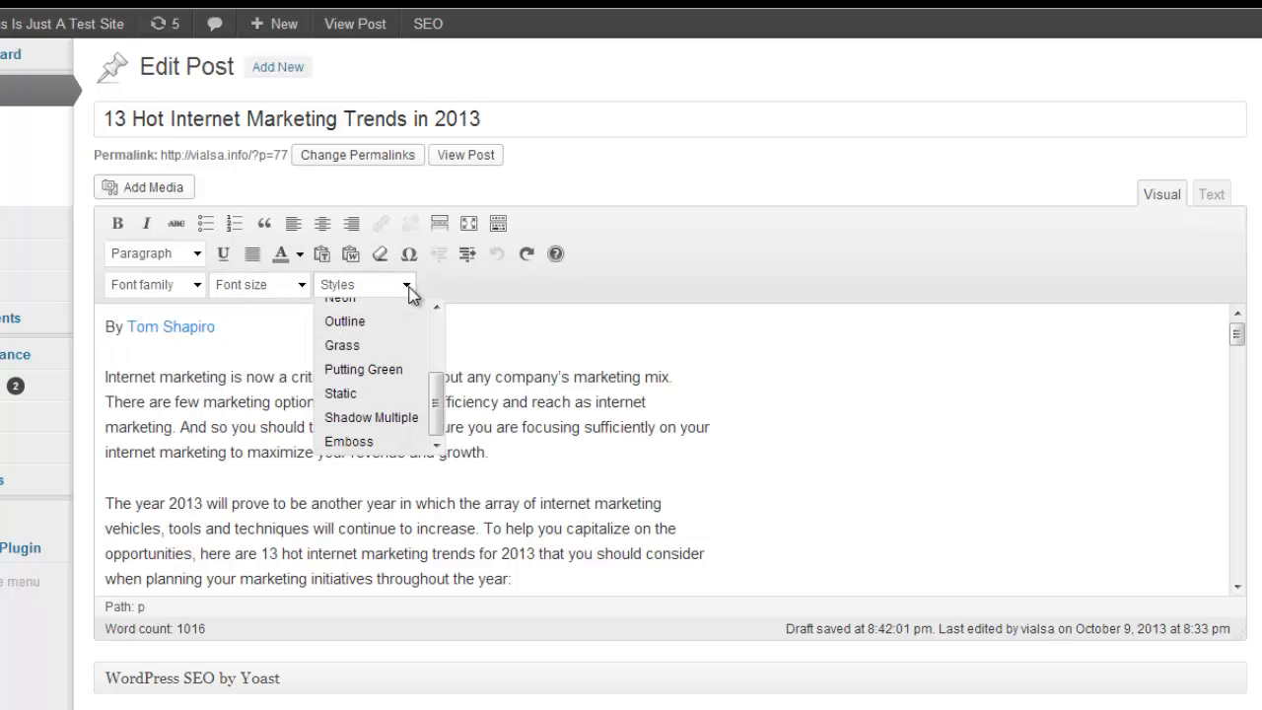
left_click_drag(438, 400, 439, 326)
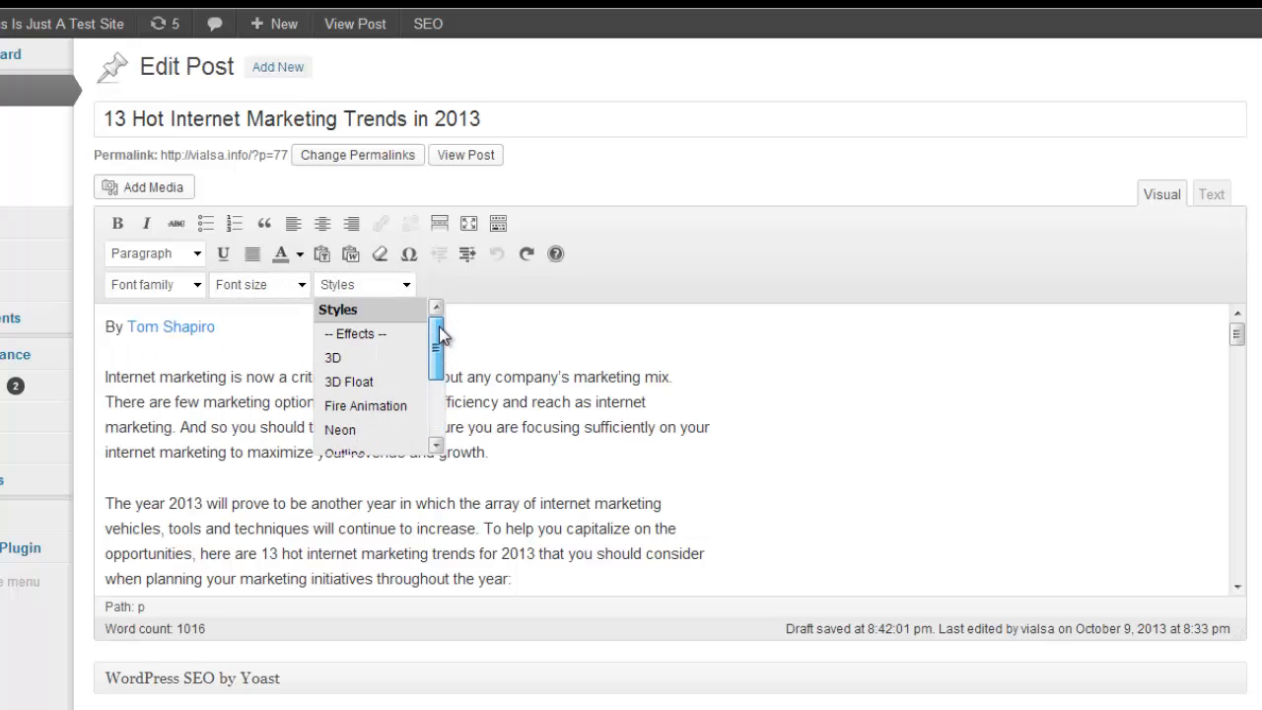
left_click(233, 403)
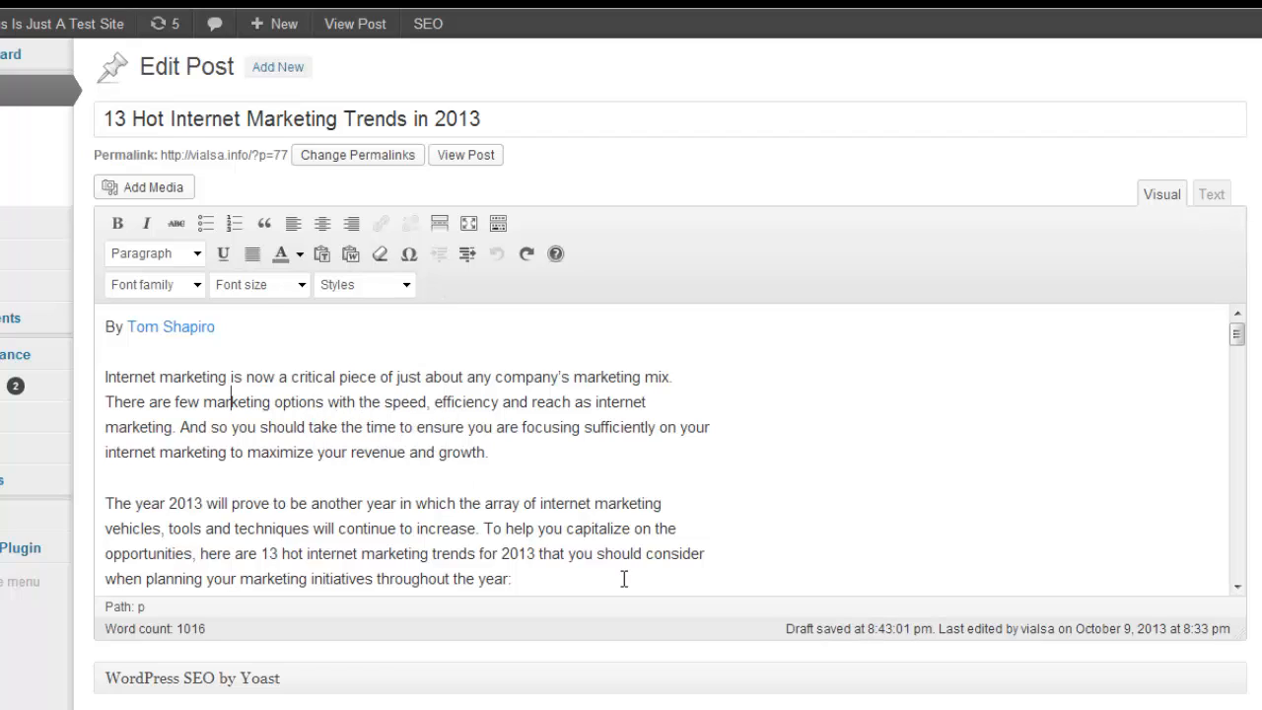
Step: Apply the Rock Salt font to the two introductory paragraphs of the post, from "Internet marketing is now" to "throughout the year:"
left_click_drag(538, 581, 103, 363)
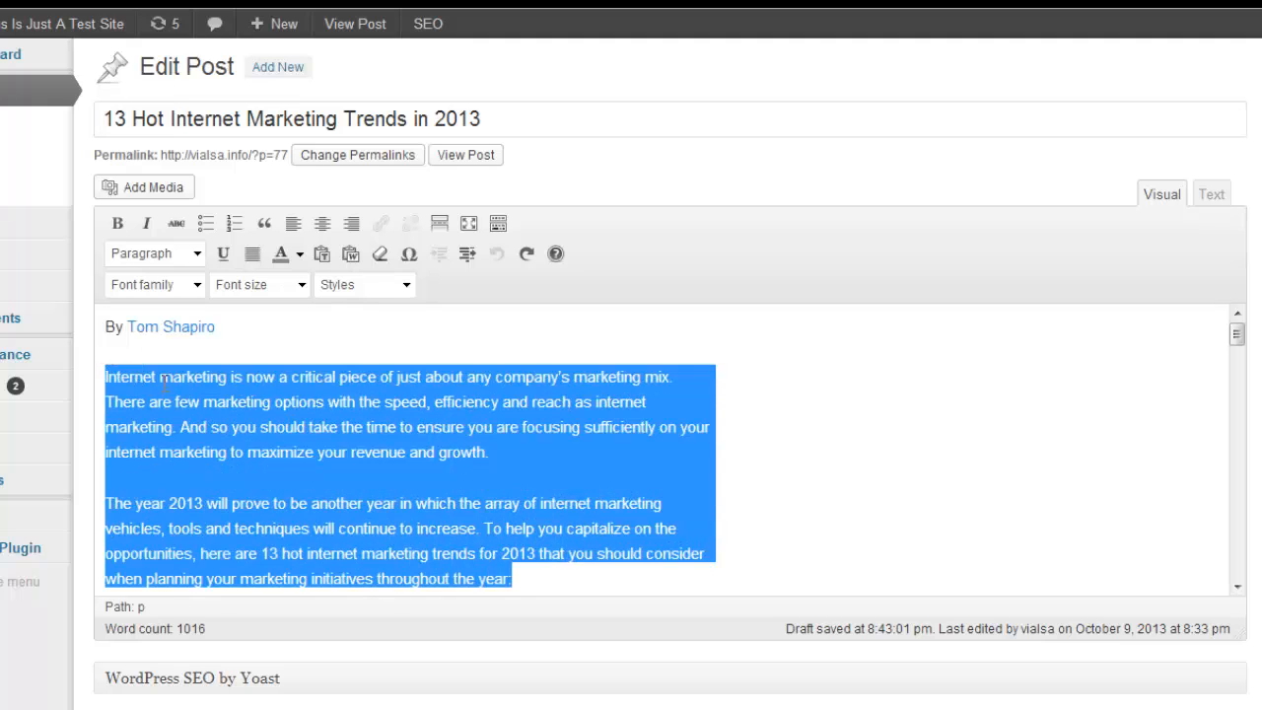
left_click(197, 285)
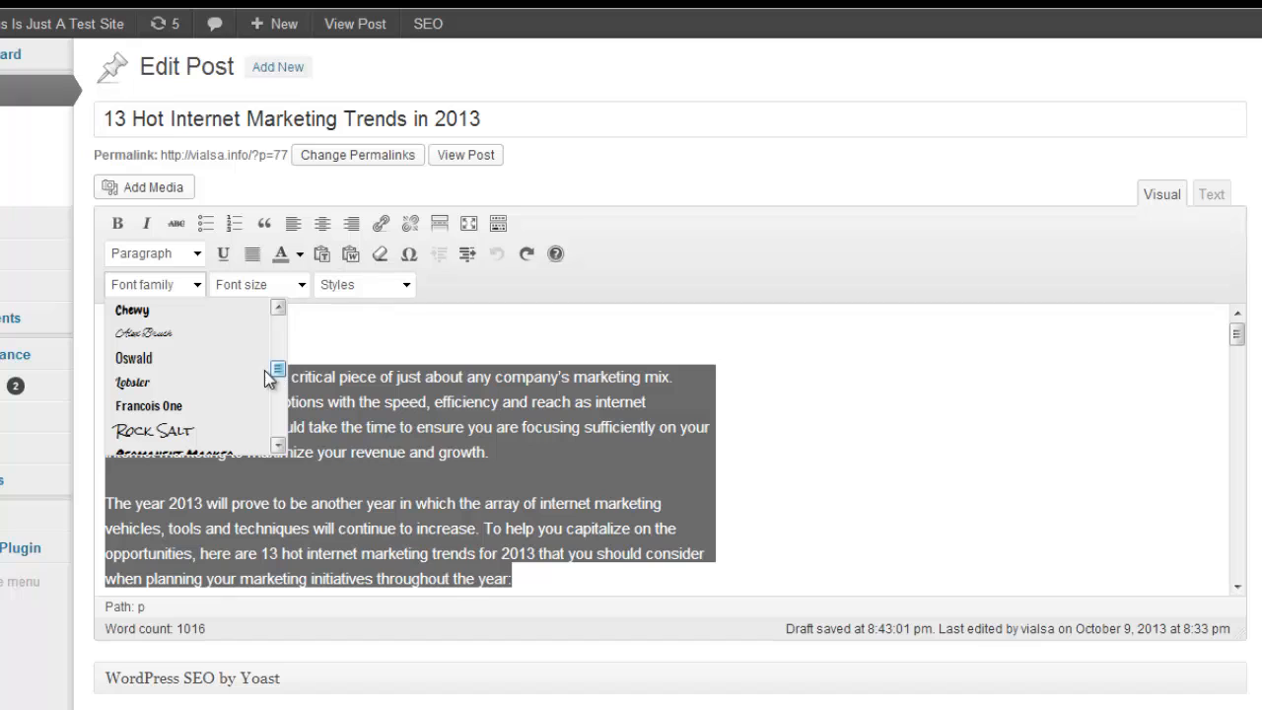
left_click(180, 434)
left_click(344, 459)
scroll(345, 459, "down", 4)
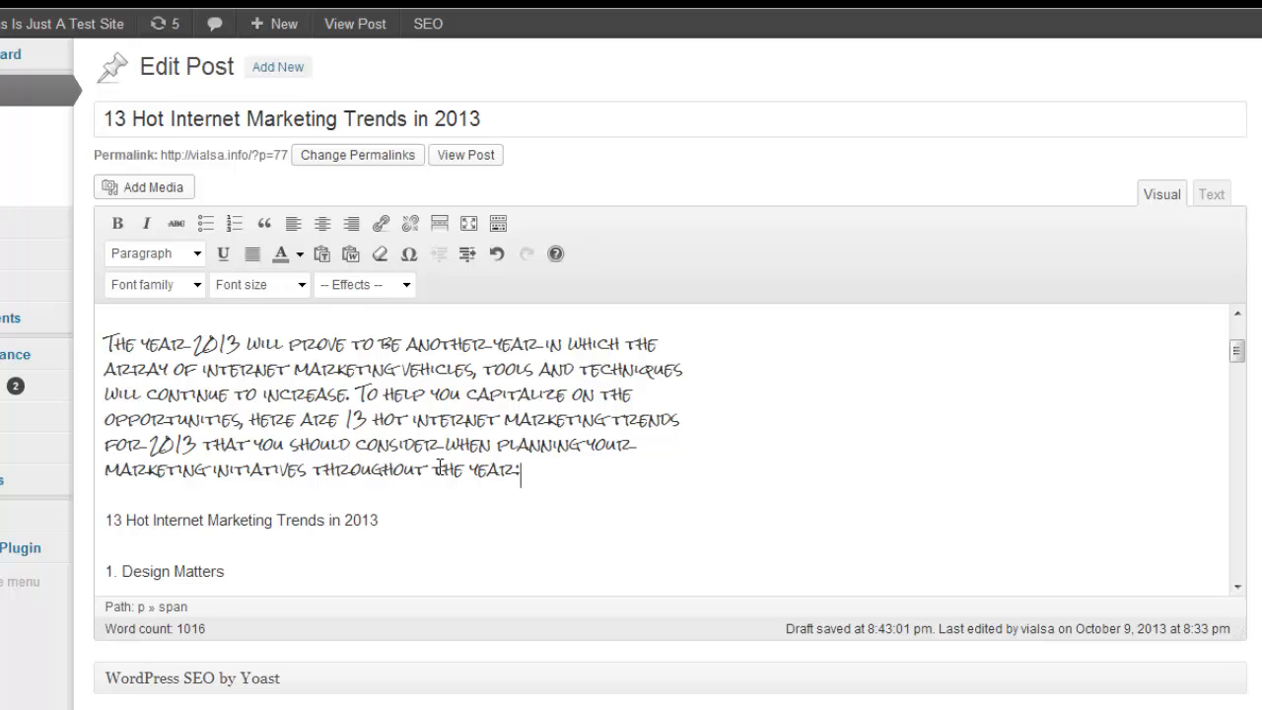
Step: Apply the 3D Float effect to the two introductory paragraphs
left_click_drag(522, 472, 102, 357)
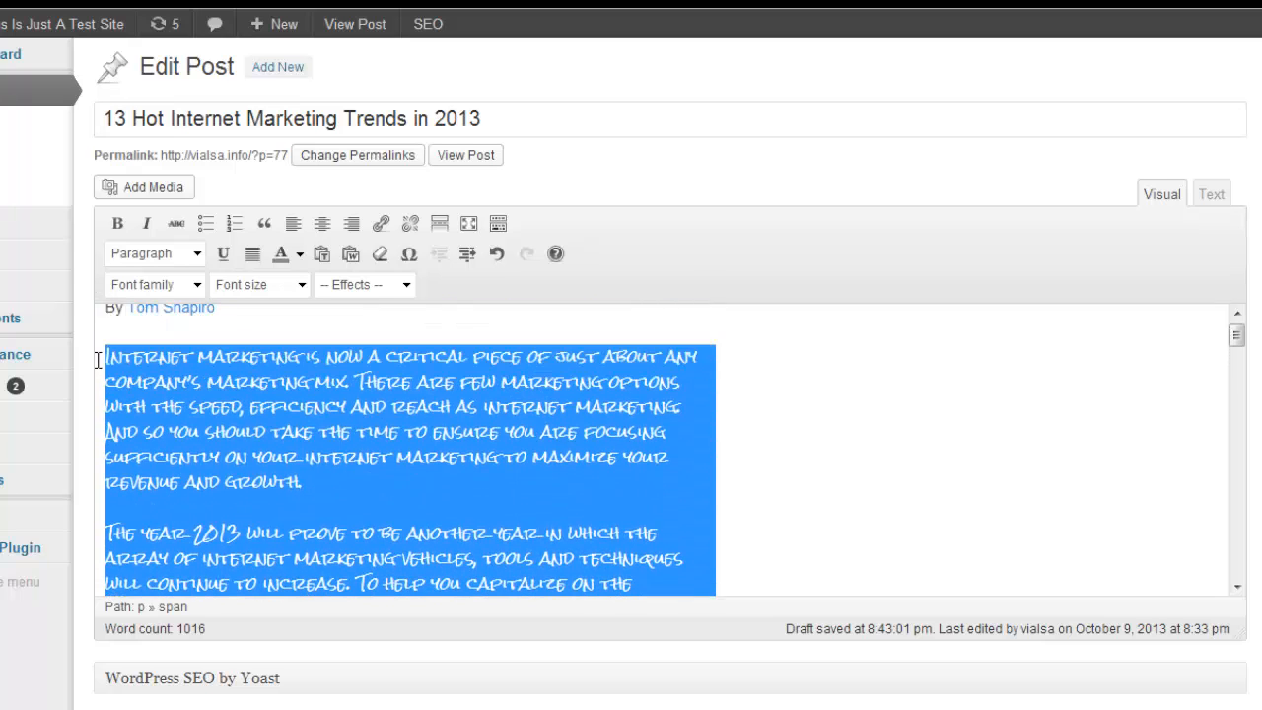
left_click(403, 285)
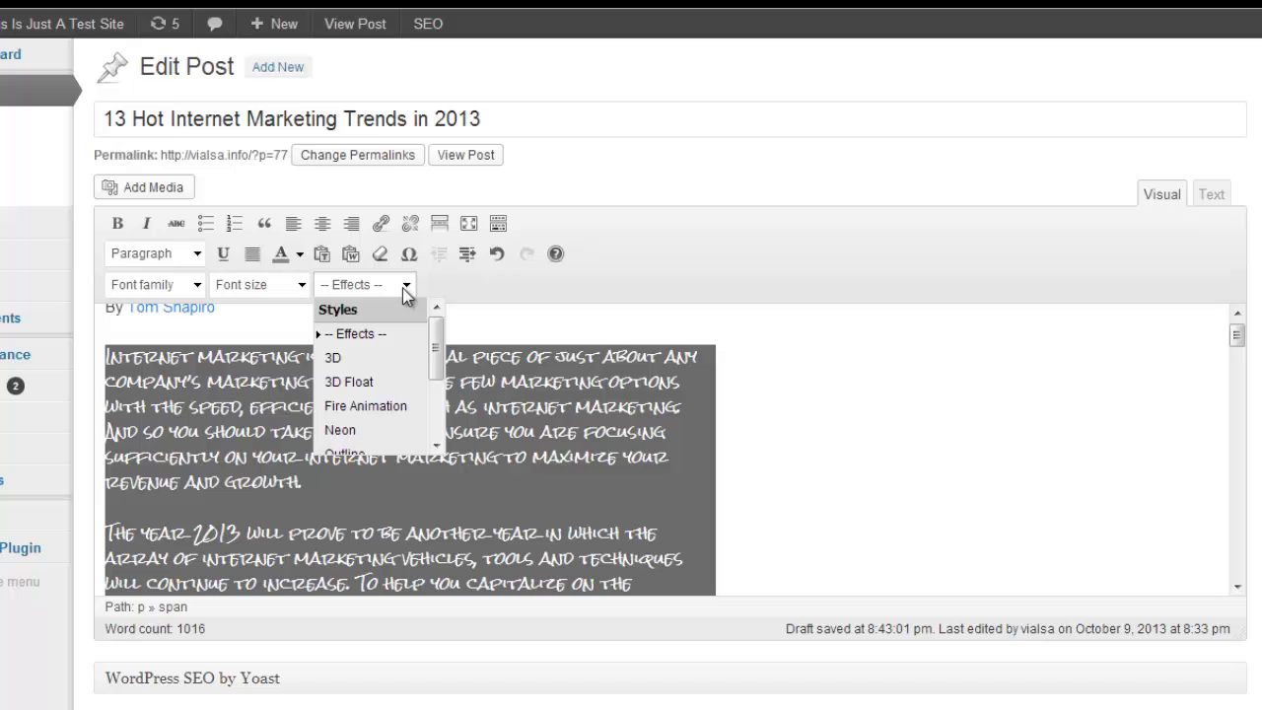
left_click(355, 382)
left_click(329, 407)
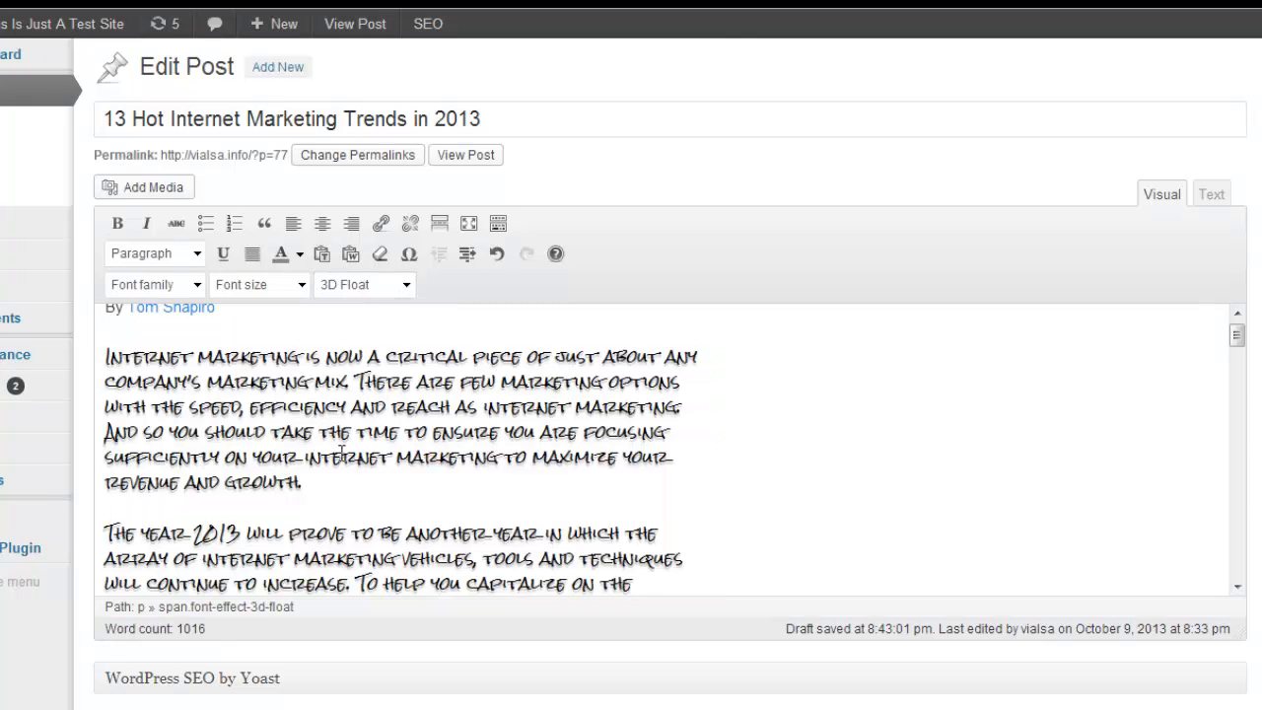
Step: Set the "13 Hot Internet Marketing Trends in 2013" line in the post body to the Lobster font at 22px
scroll(341, 451, "down", 3)
scroll(341, 452, "up", 3)
scroll(342, 452, "down", 5)
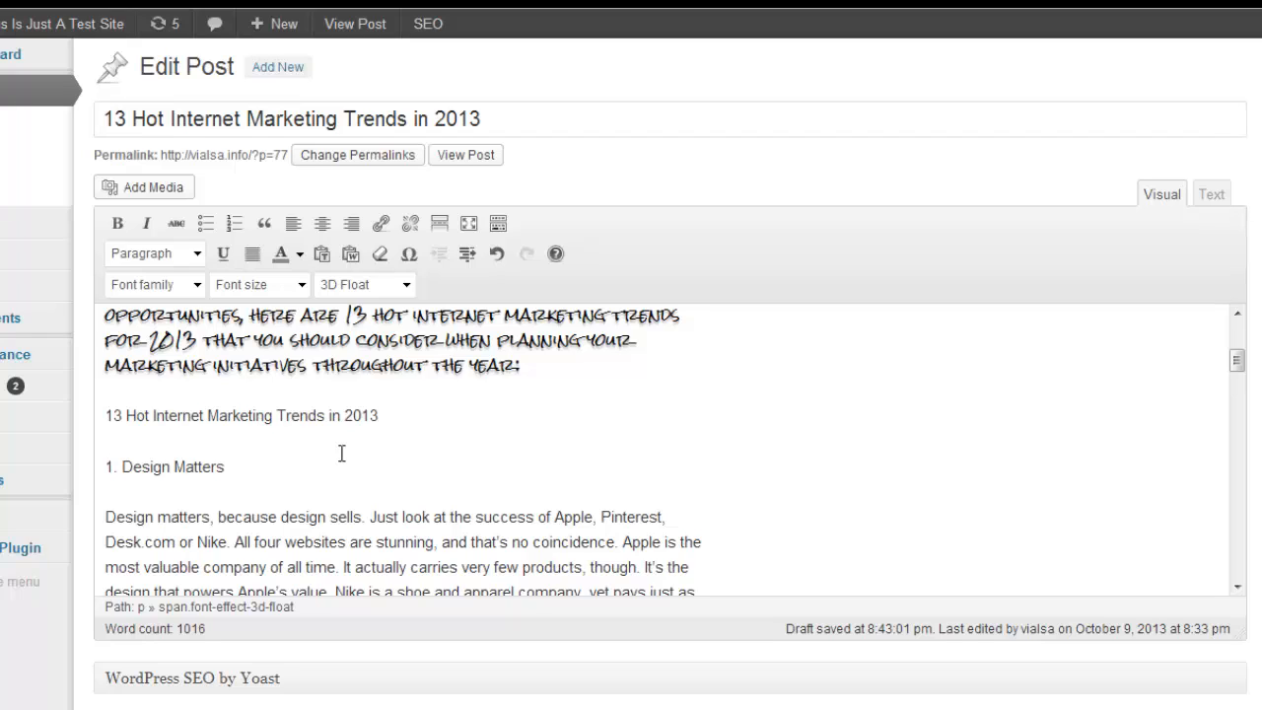
left_click_drag(383, 416, 99, 418)
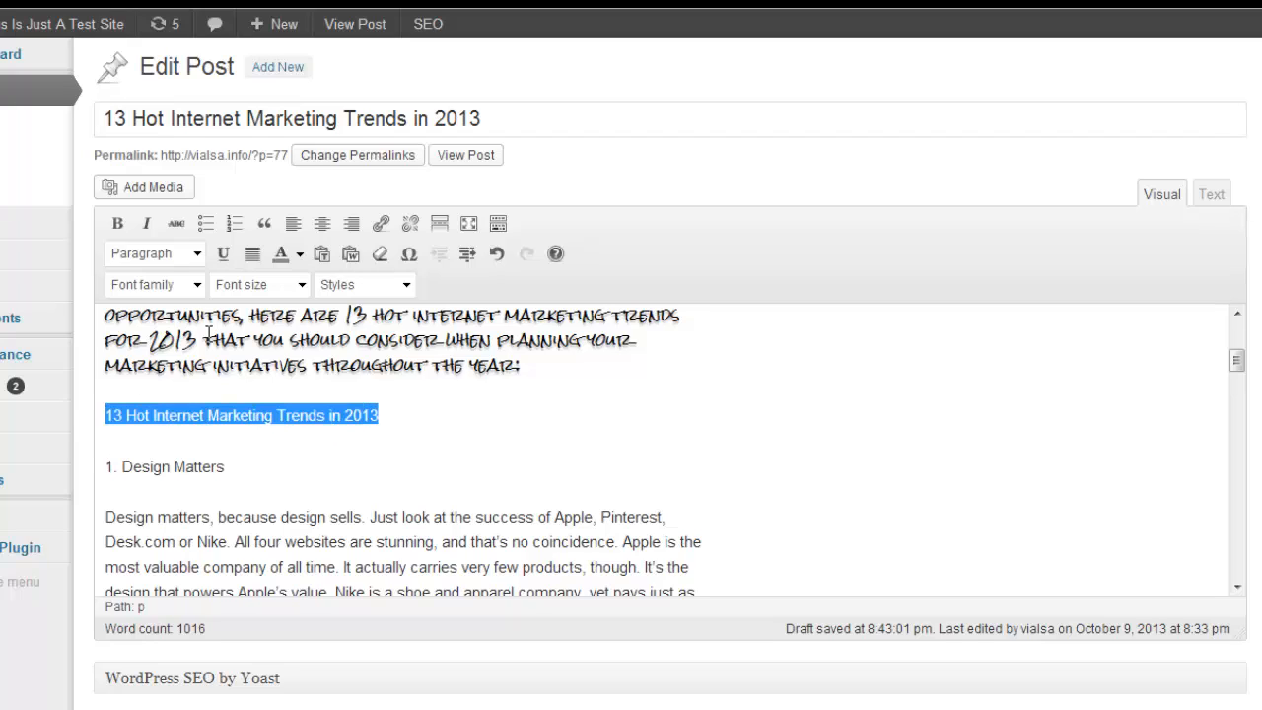
left_click(195, 284)
left_click(183, 380)
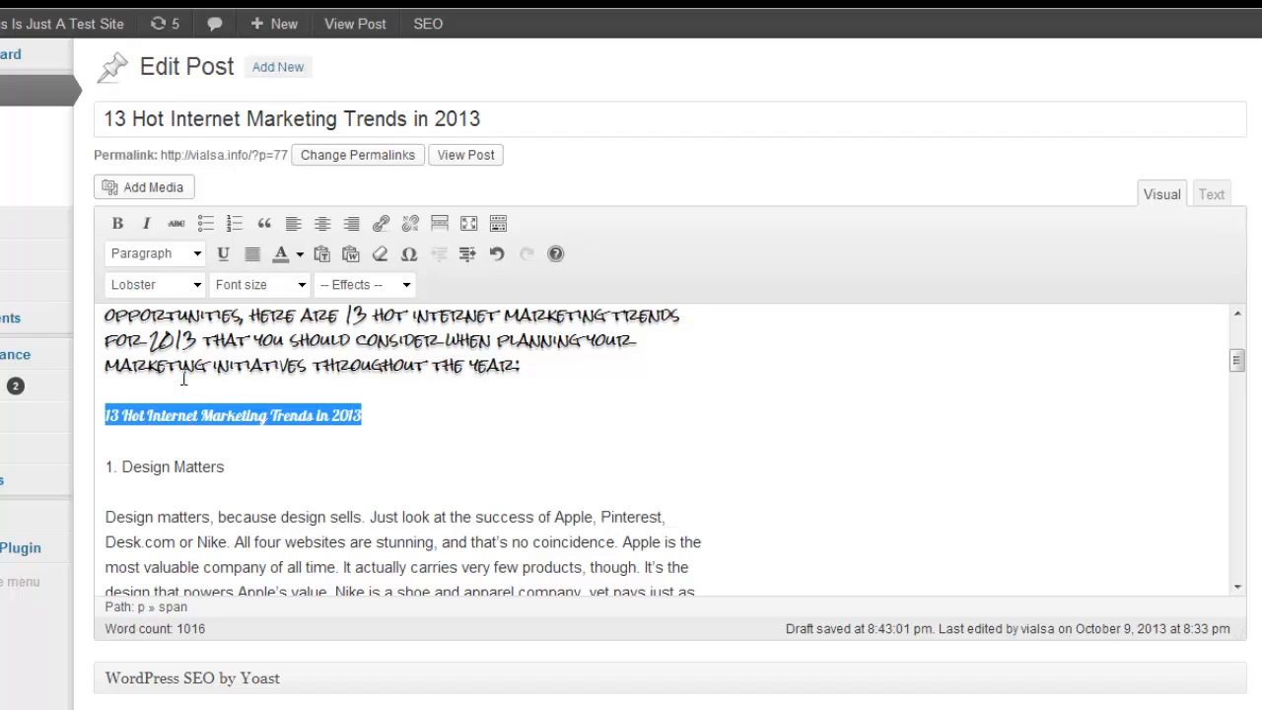
left_click(292, 286)
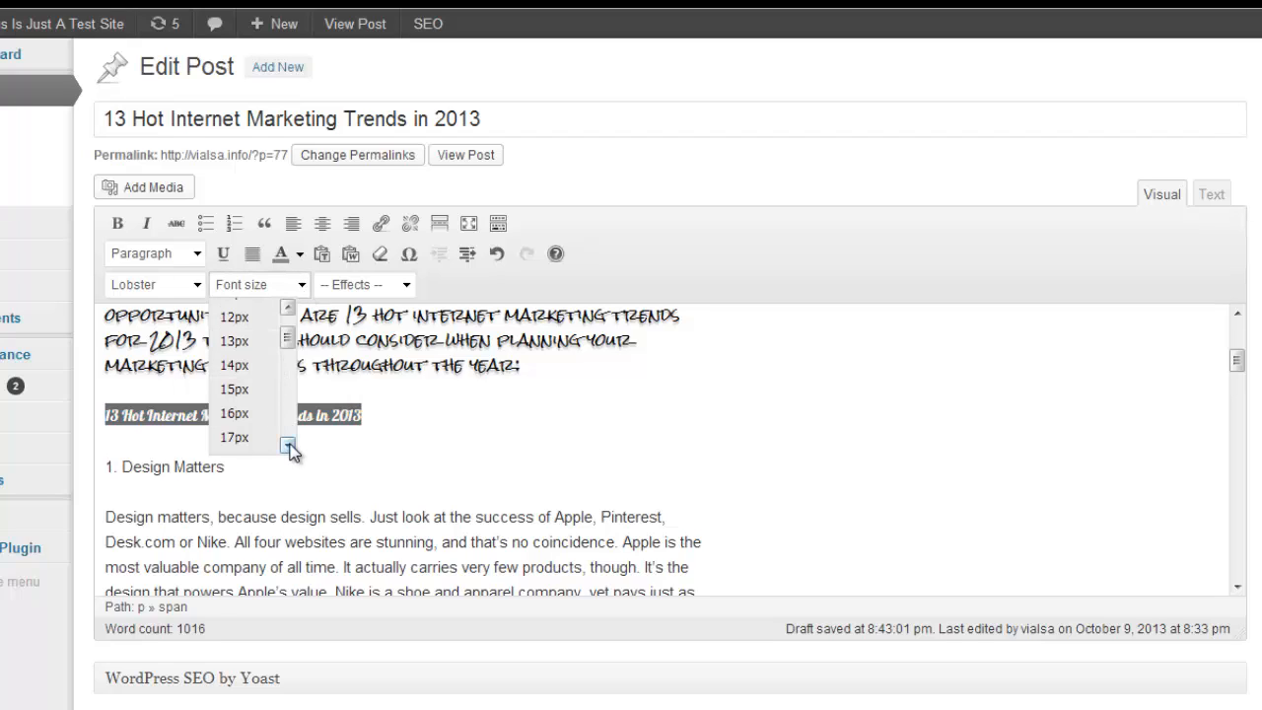
scroll(291, 451, "down", 3)
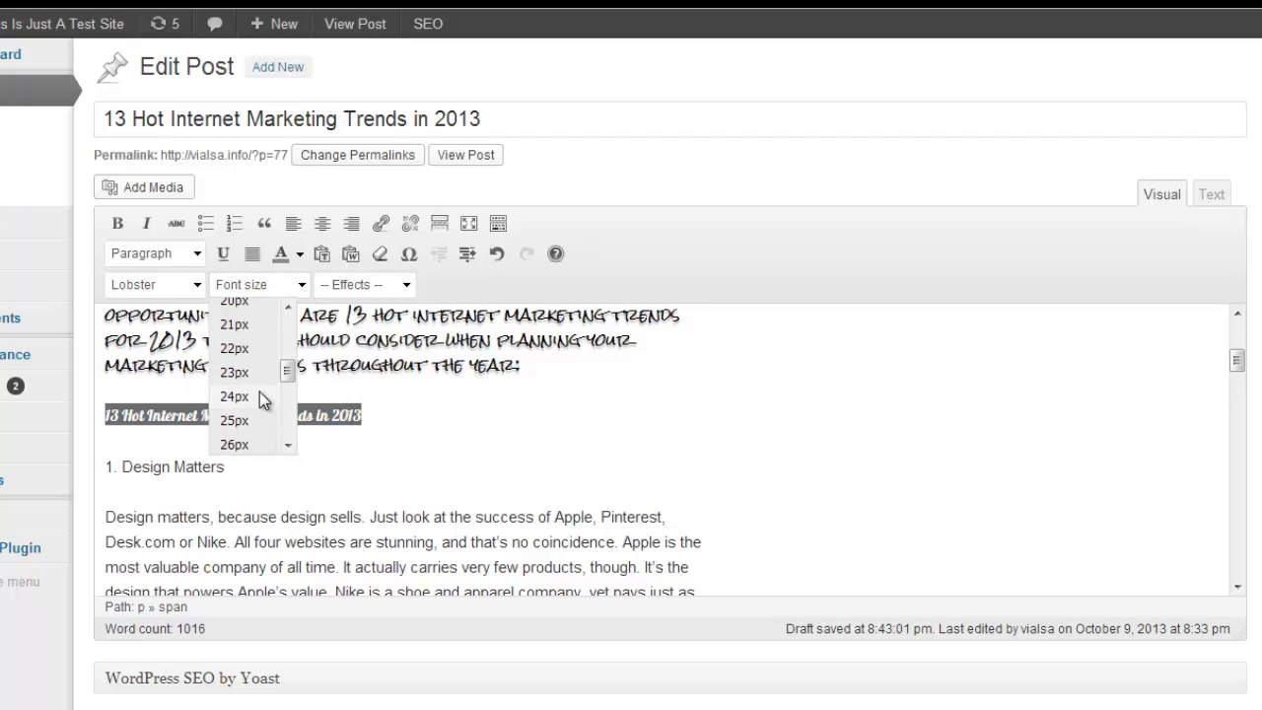
left_click(252, 348)
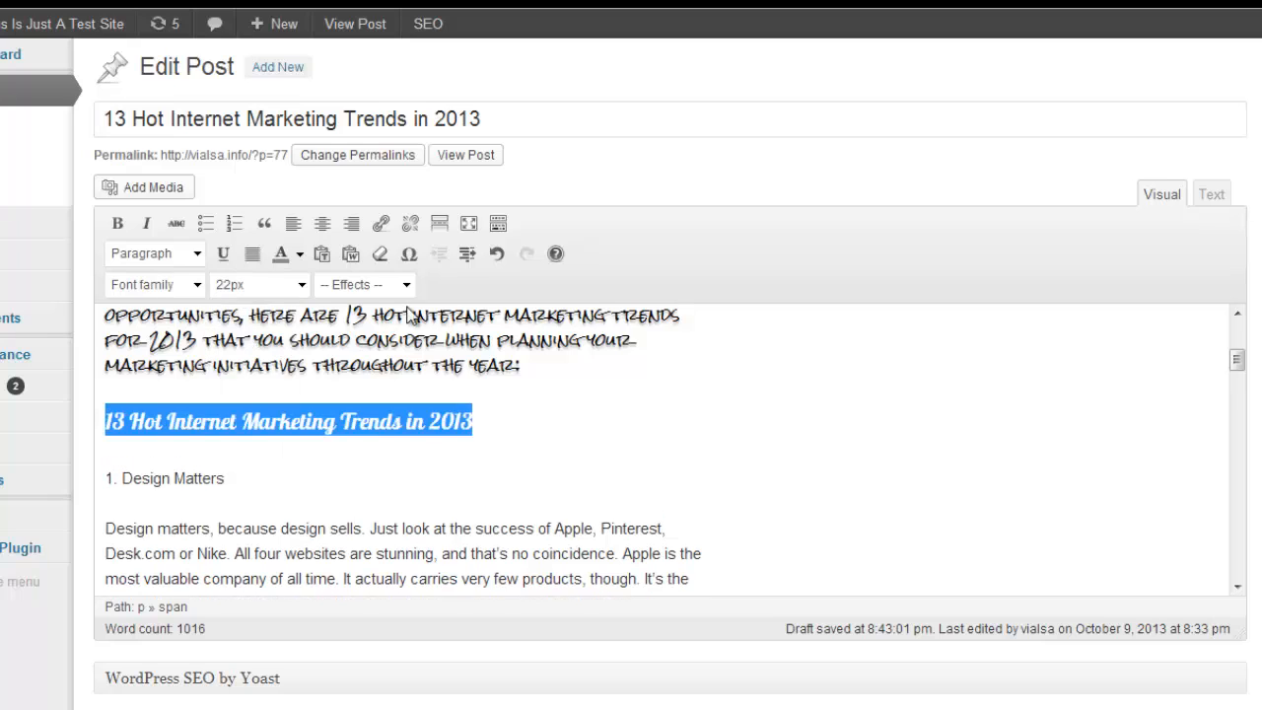
Step: Apply the Shadow Multiple effect to the "13 Hot Internet Marketing Trends in 2013" body line and set its font size to 26px
left_click(408, 286)
left_click_drag(441, 363, 29, 428)
left_click(412, 420)
left_click(360, 497)
left_click(301, 288)
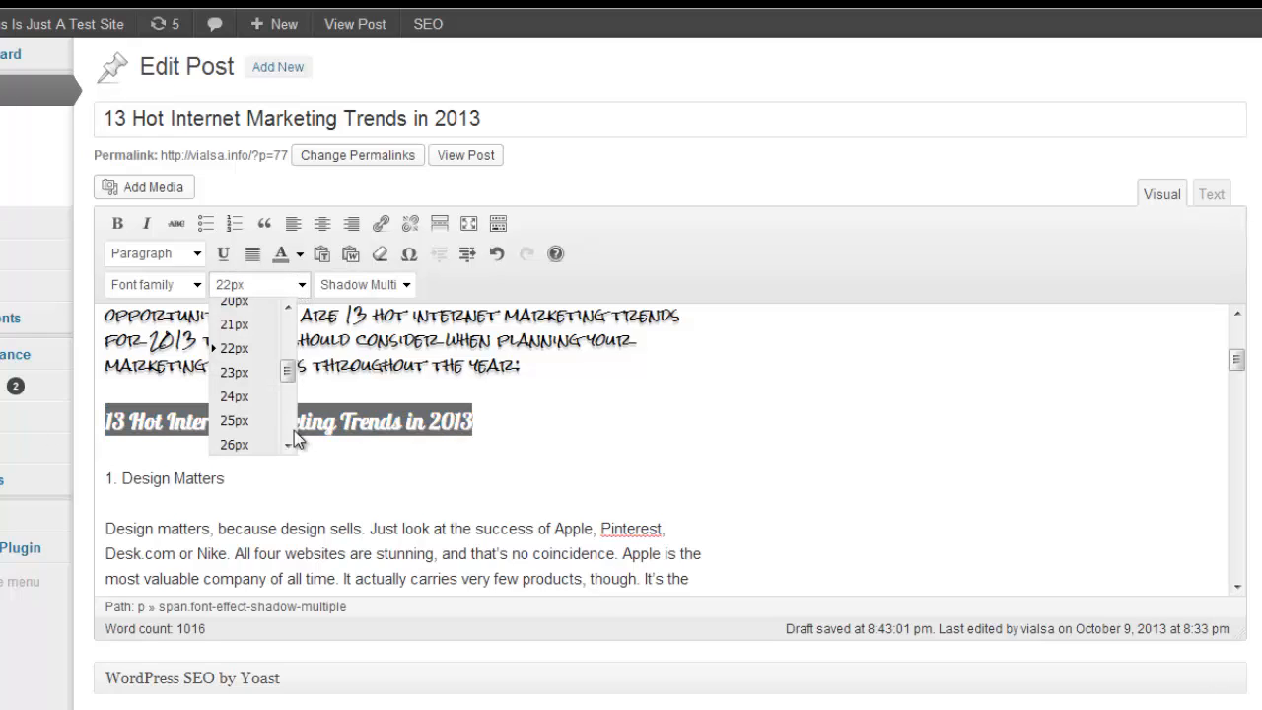
left_click(260, 448)
left_click(448, 482)
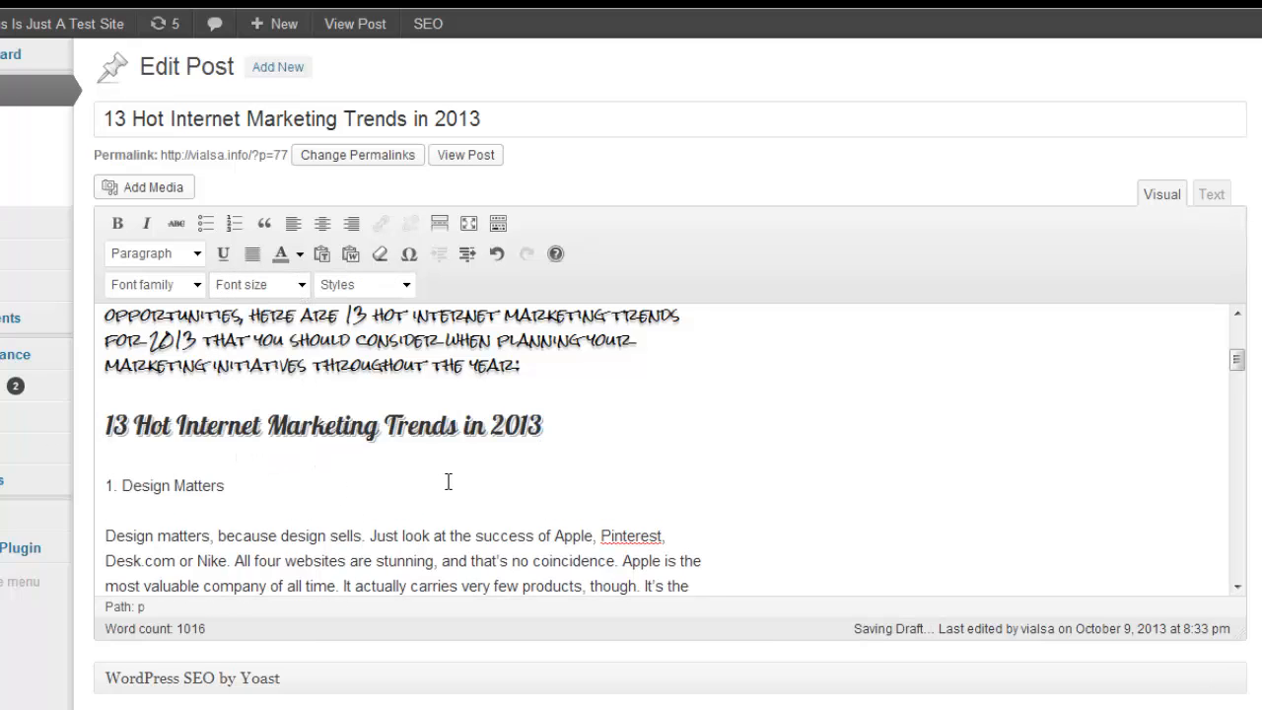
Step: Preview the post's changes and examine the styled introductory paragraphs and the line below them
scroll(596, 435, "up", 5)
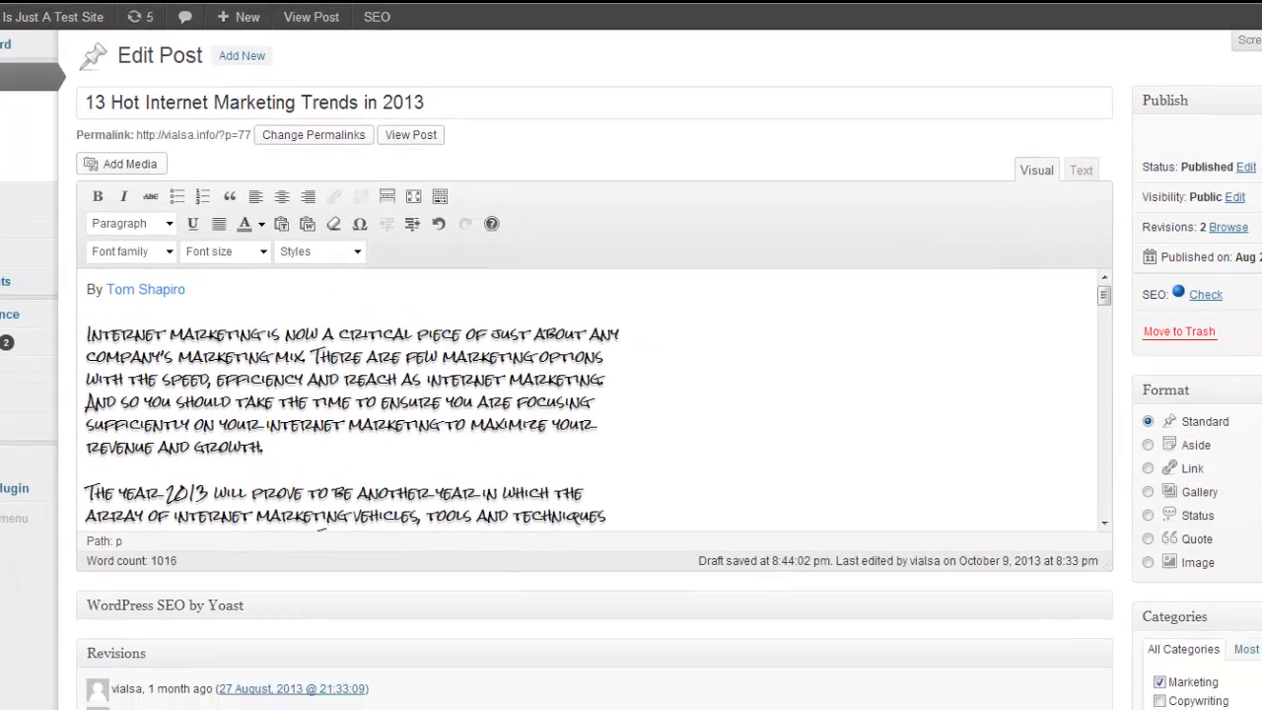
left_click(1230, 131)
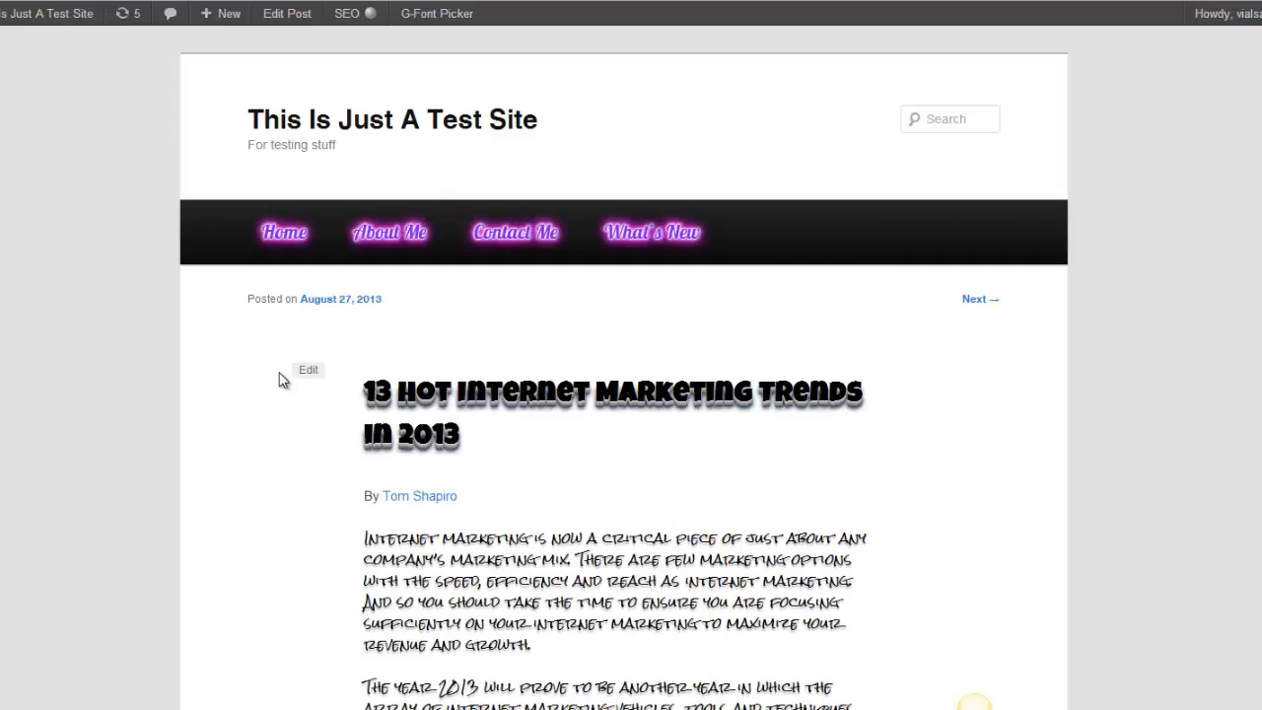
scroll(282, 378, "down", 3)
scroll(443, 458, "down", 2)
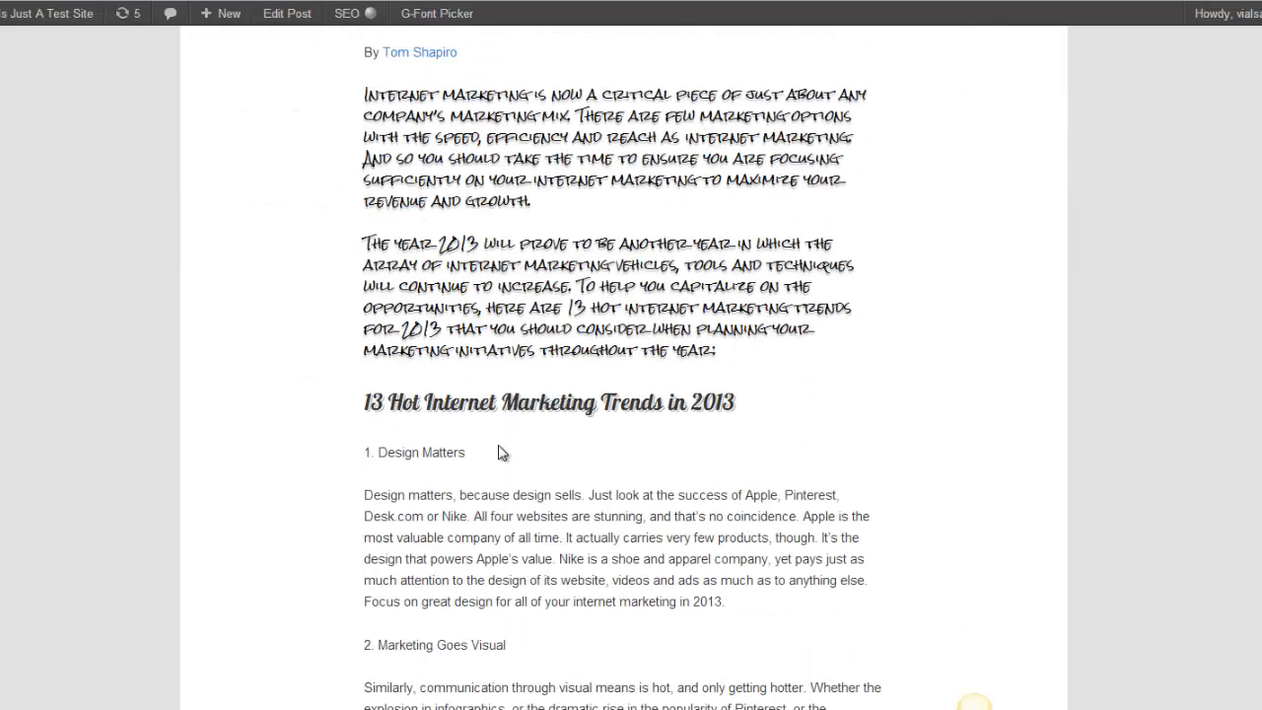
scroll(573, 406, "up", 1)
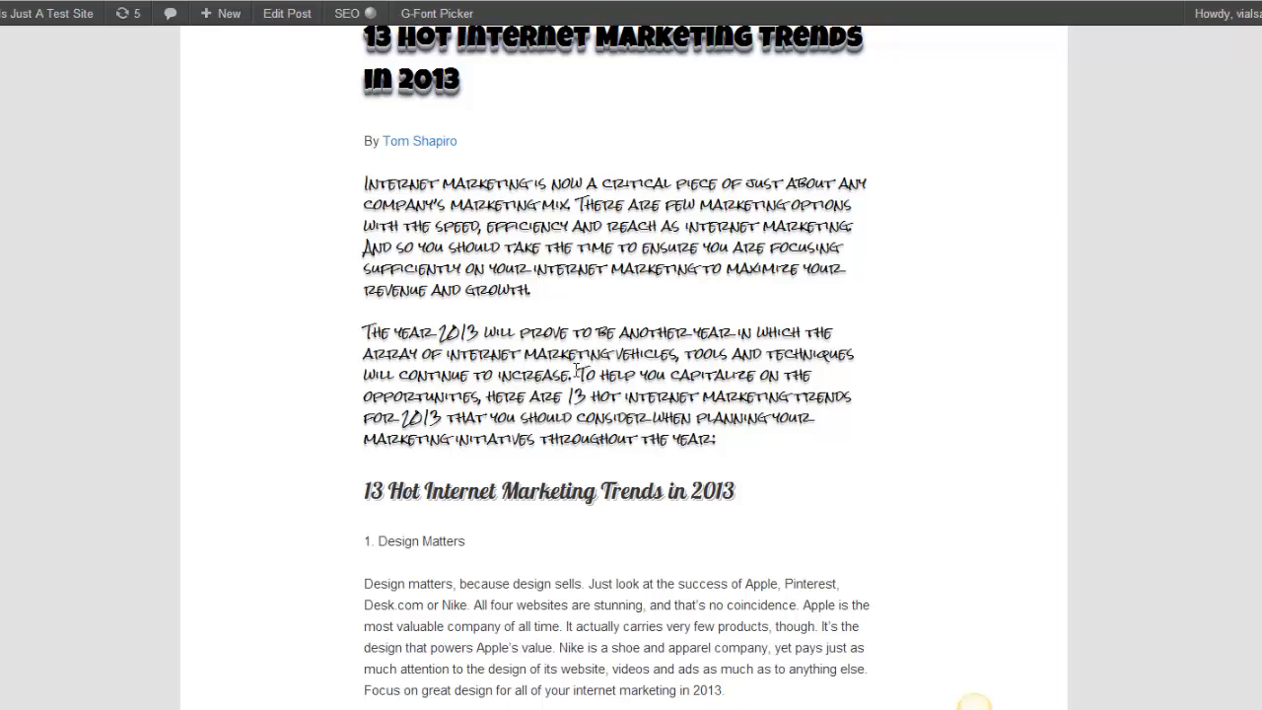
scroll(577, 371, "up", 1)
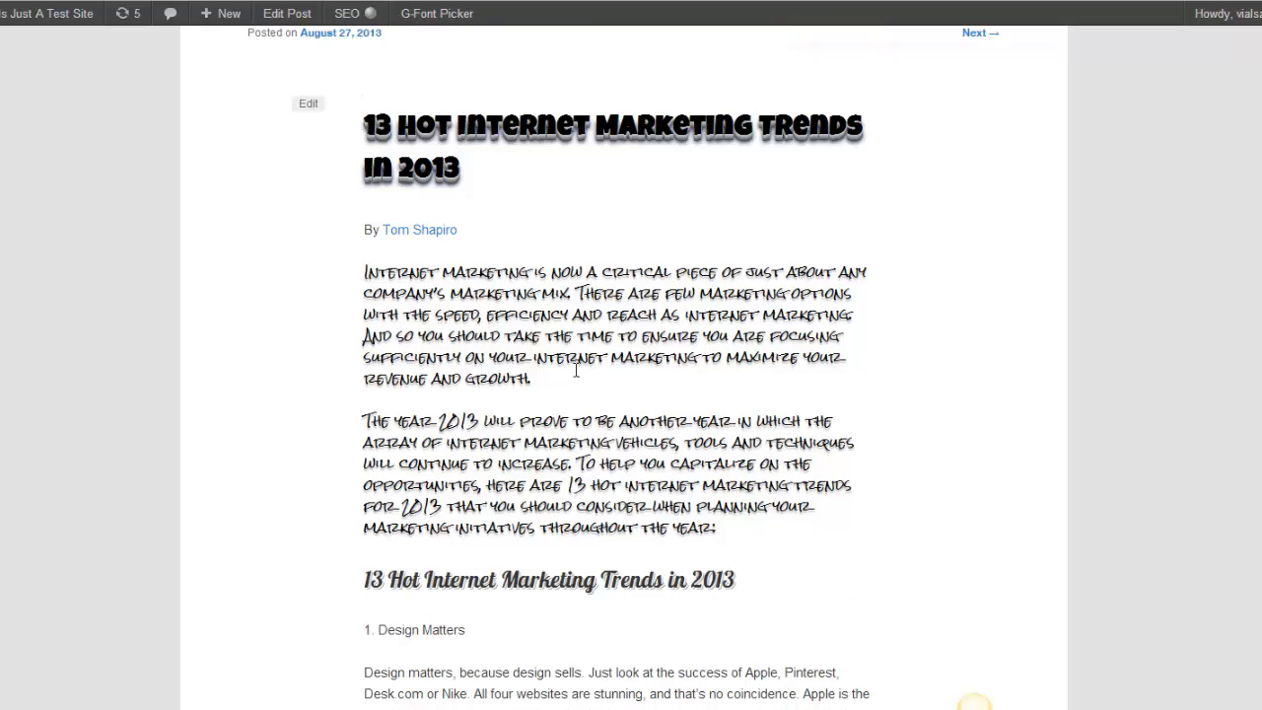